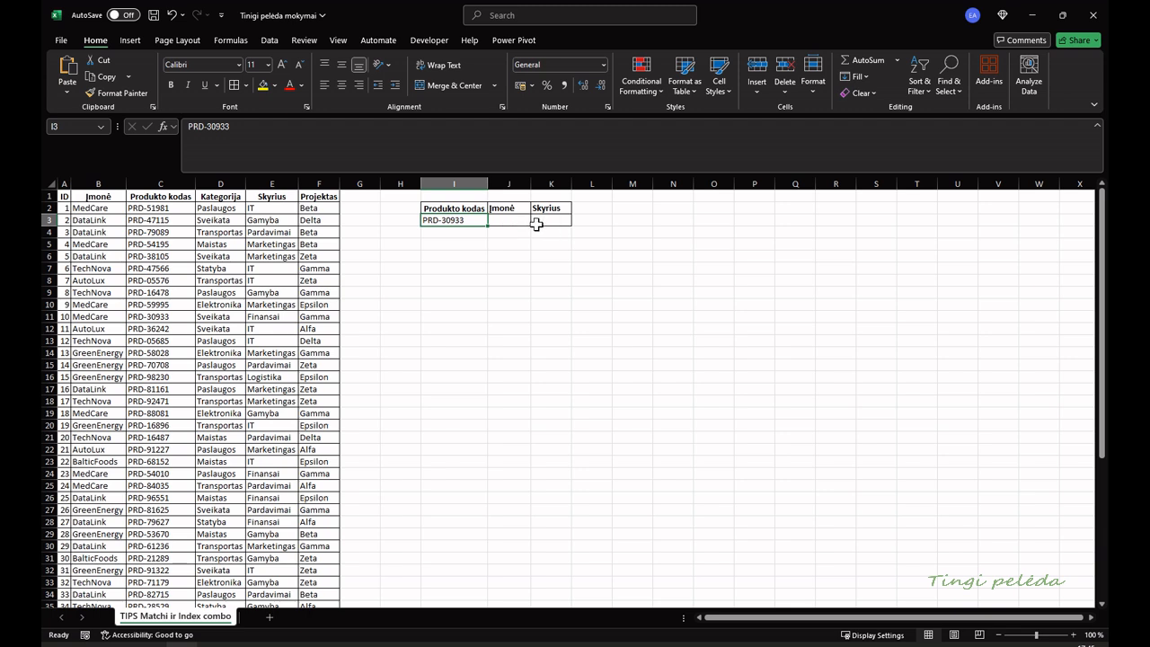
Start an INDEX formula in J3 with the whole data table A1:F51 as its array.
click(509, 223)
text(ž)
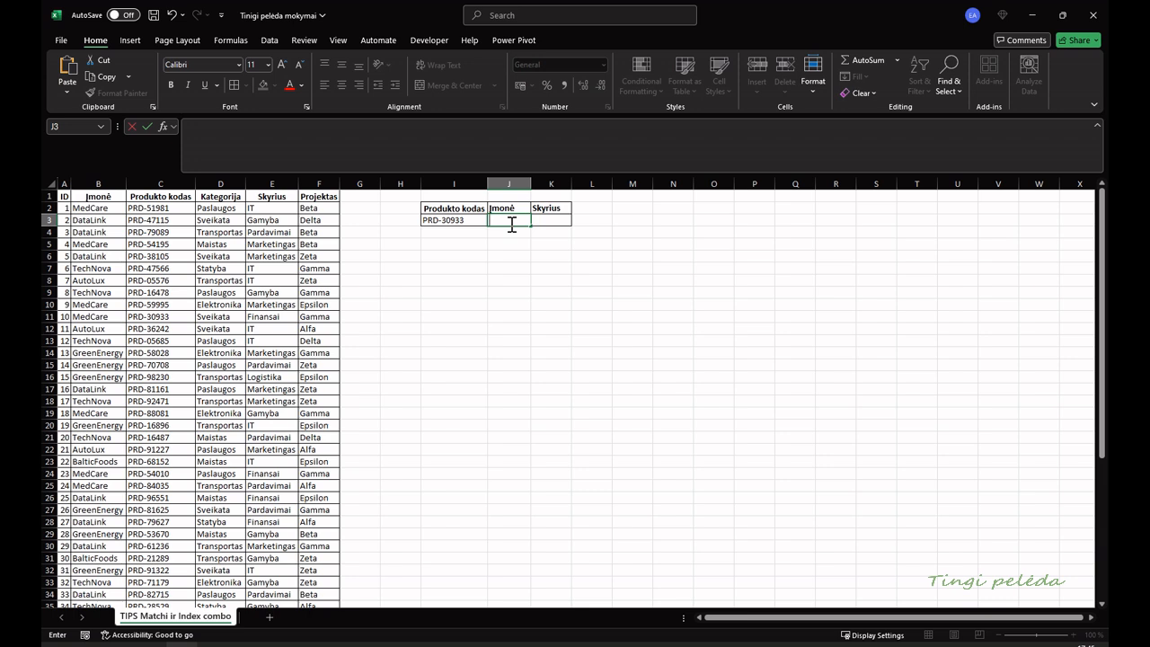
text(=index()
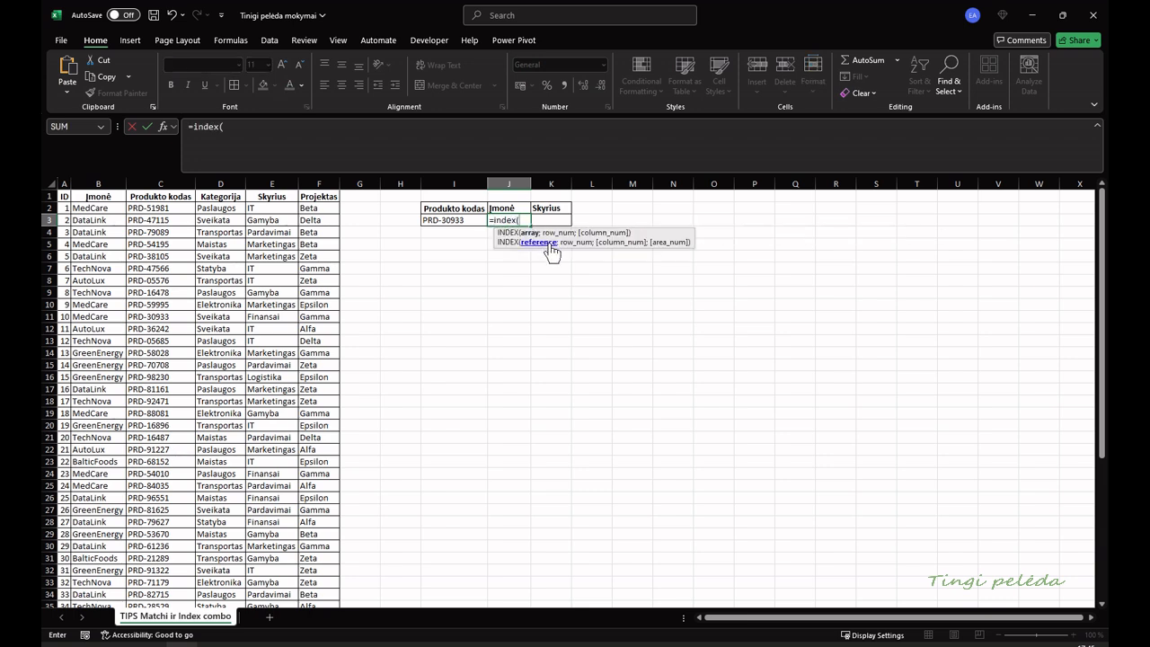
click(63, 196)
key(ctrl+shift+Right)
key(ctrl+shift+Down)
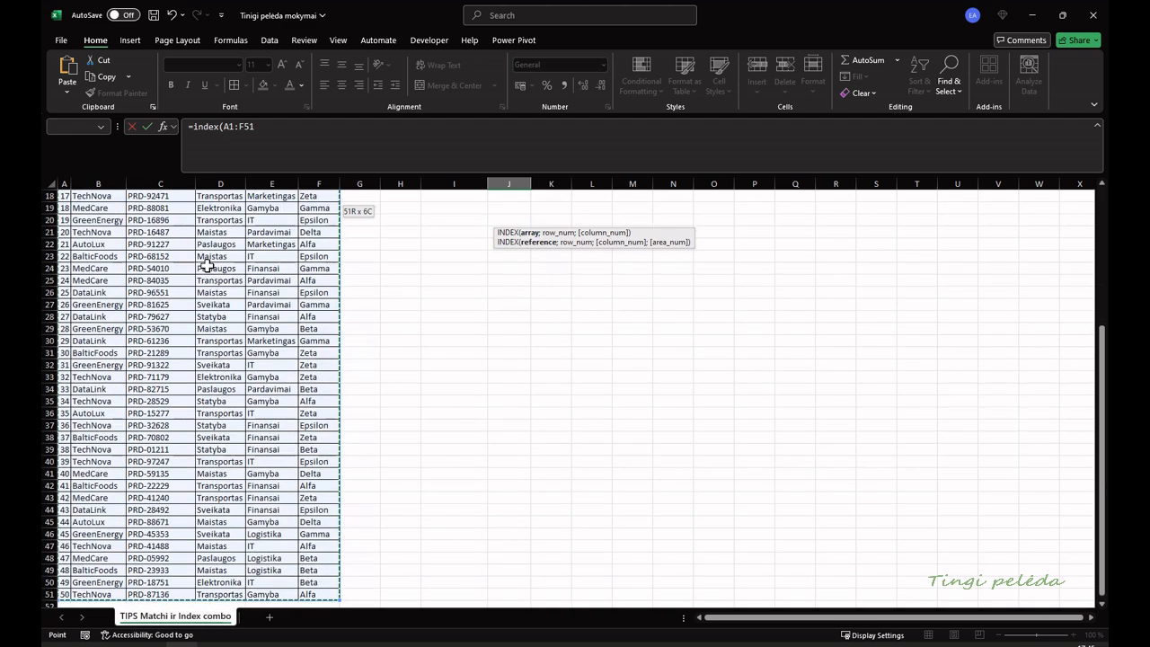
text(;)
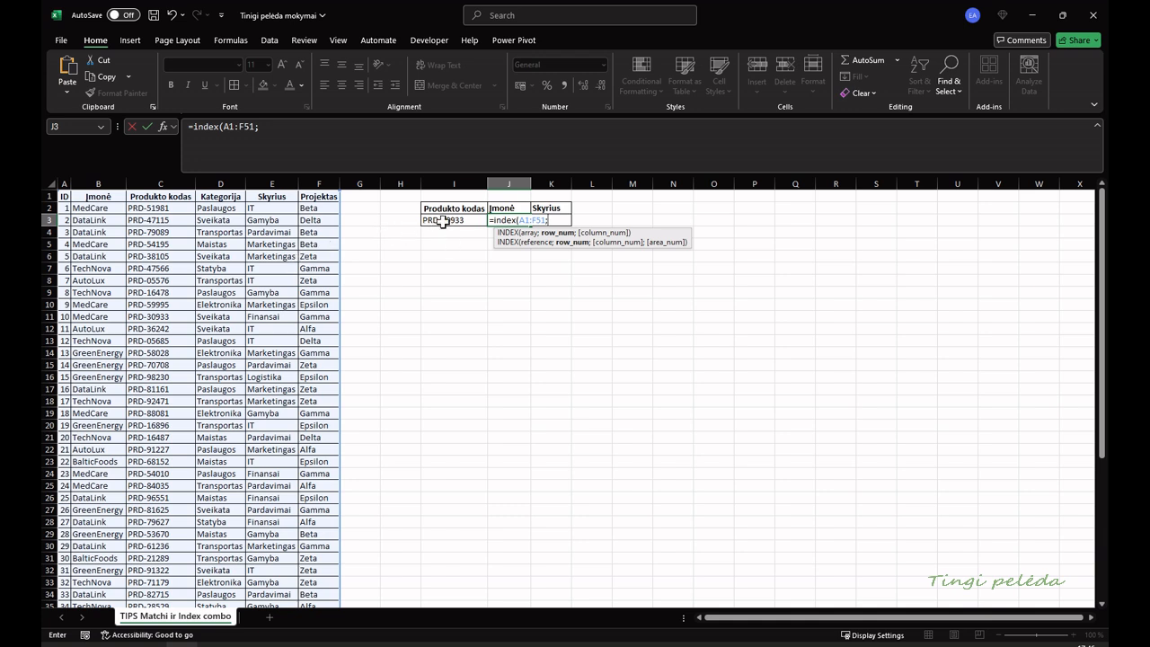
Add a MATCH function as the row number of the formula, using the product code in I3 as lookup value.
text(ma)
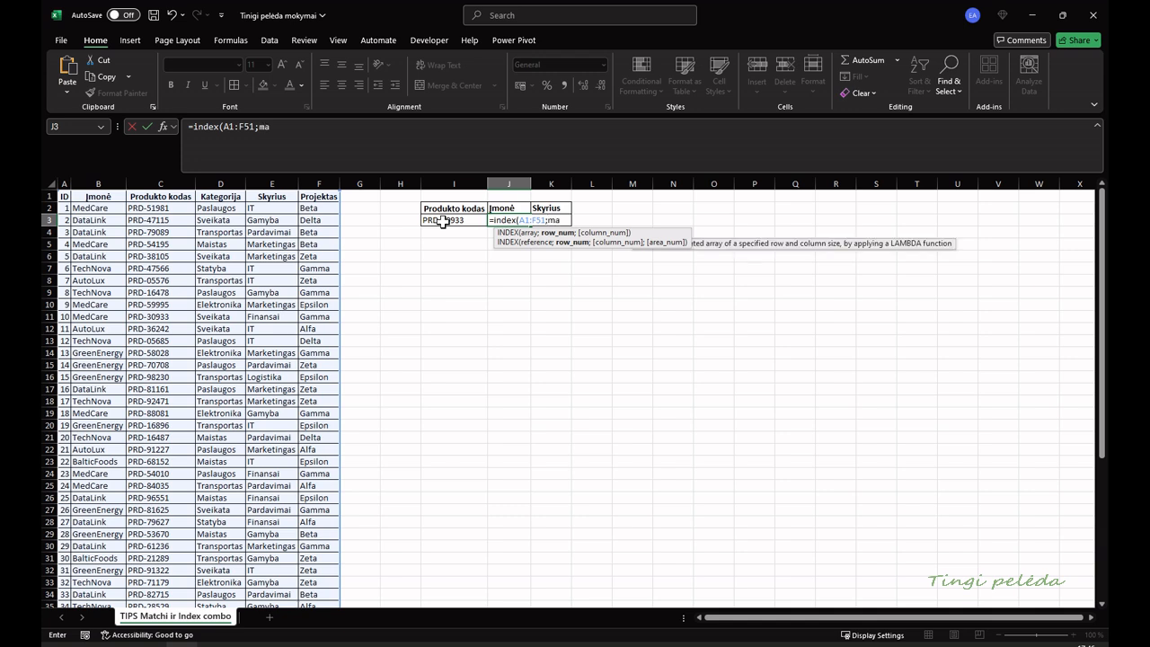
text(chtch()
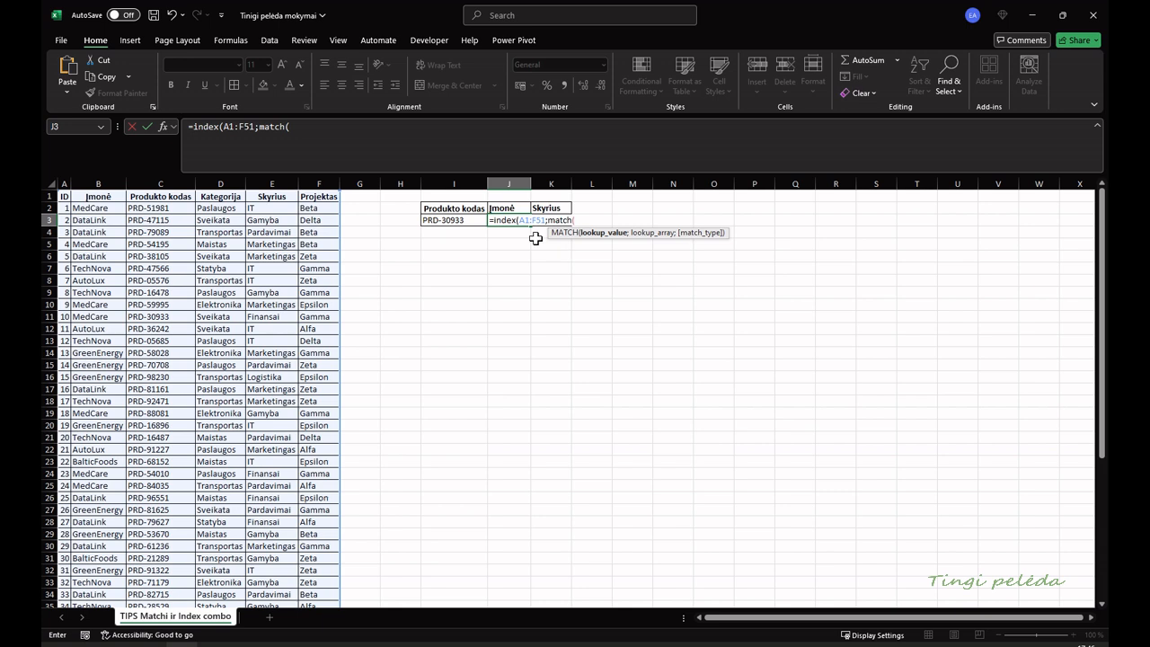
click(460, 219)
text(;)
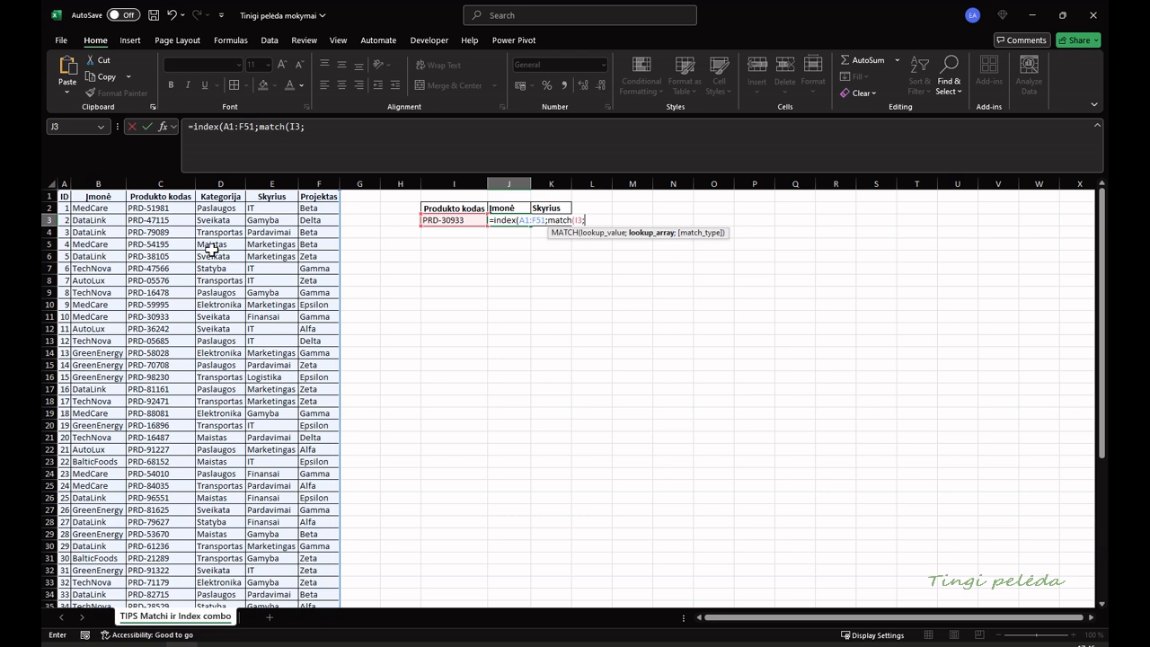
Nest an INDEX over A1:F51 as the MATCH lookup array, leaving its row number empty.
text(ndex()
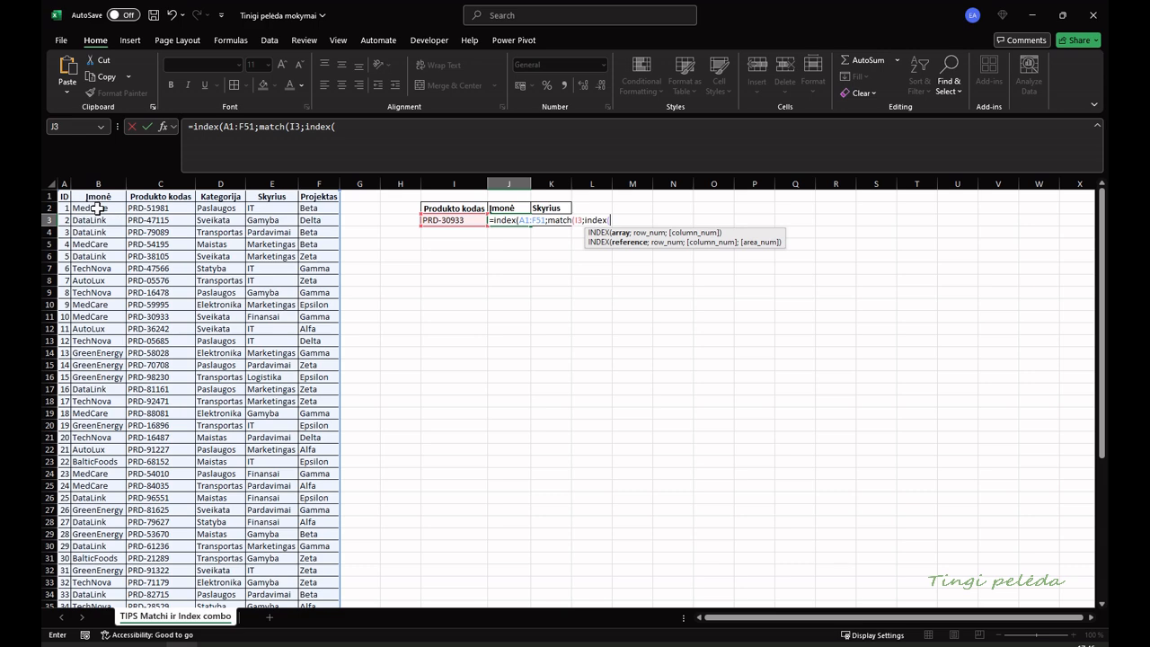
click(64, 195)
key(ctrl+shift+Right)
key(ctrl+shift+Down)
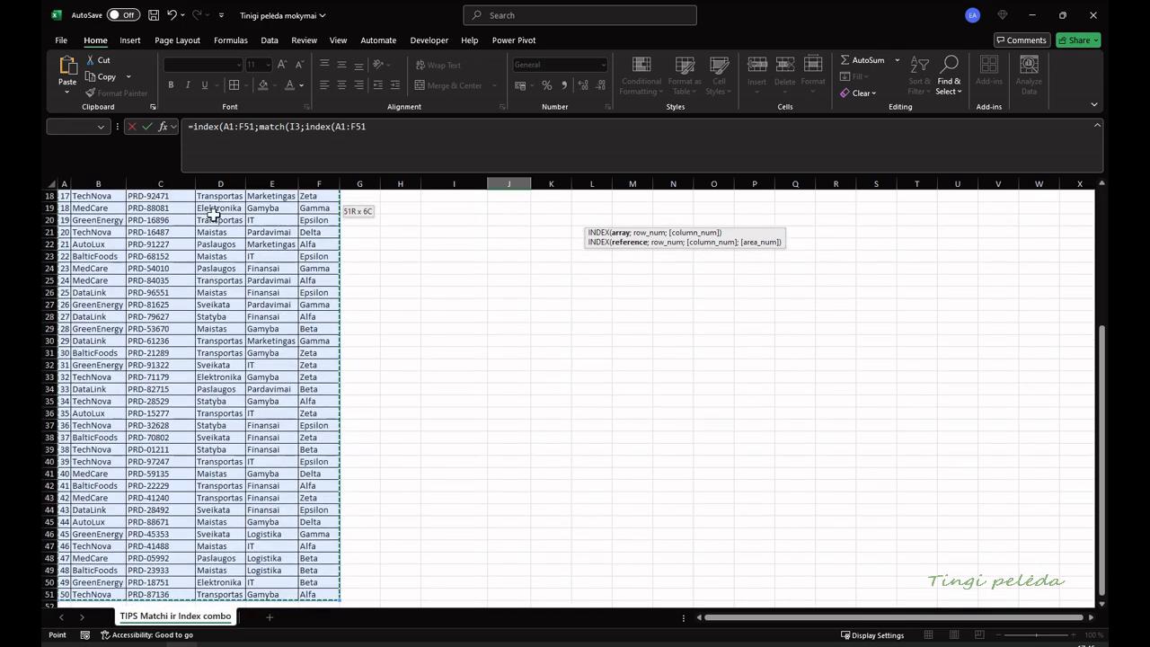
scroll(377, 306, up, 4)
text(;)
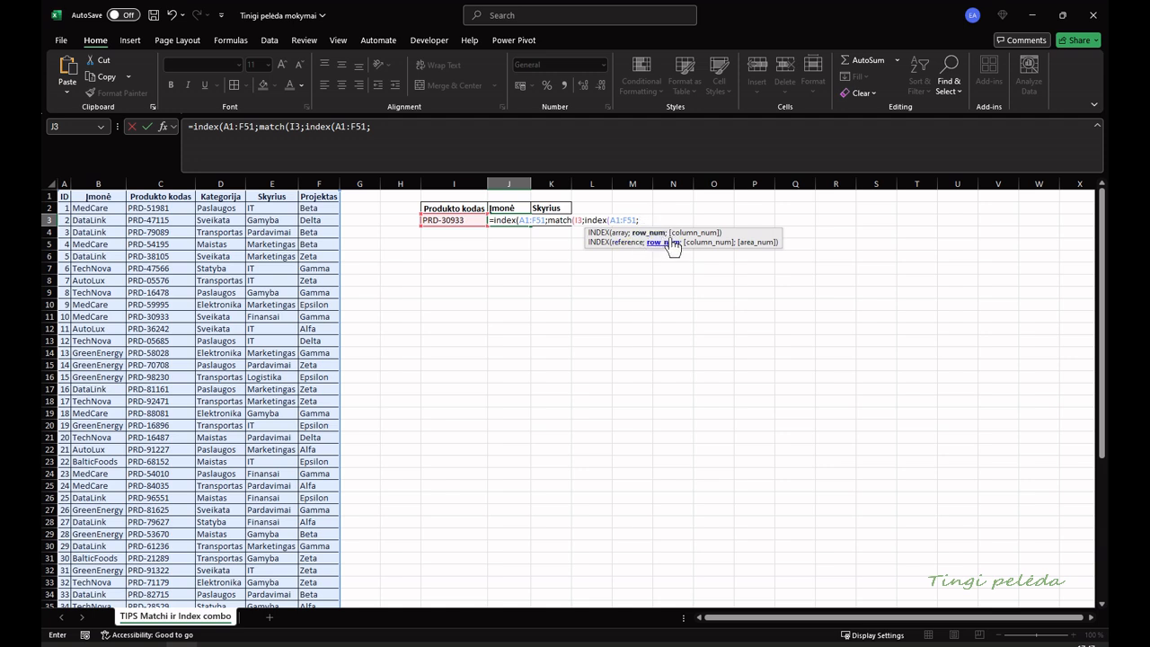
text(;)
Set the nested INDEX column with MATCH of I2 in A1:F1, match type 0, and close the outer row MATCH with match type 0.
text(match()
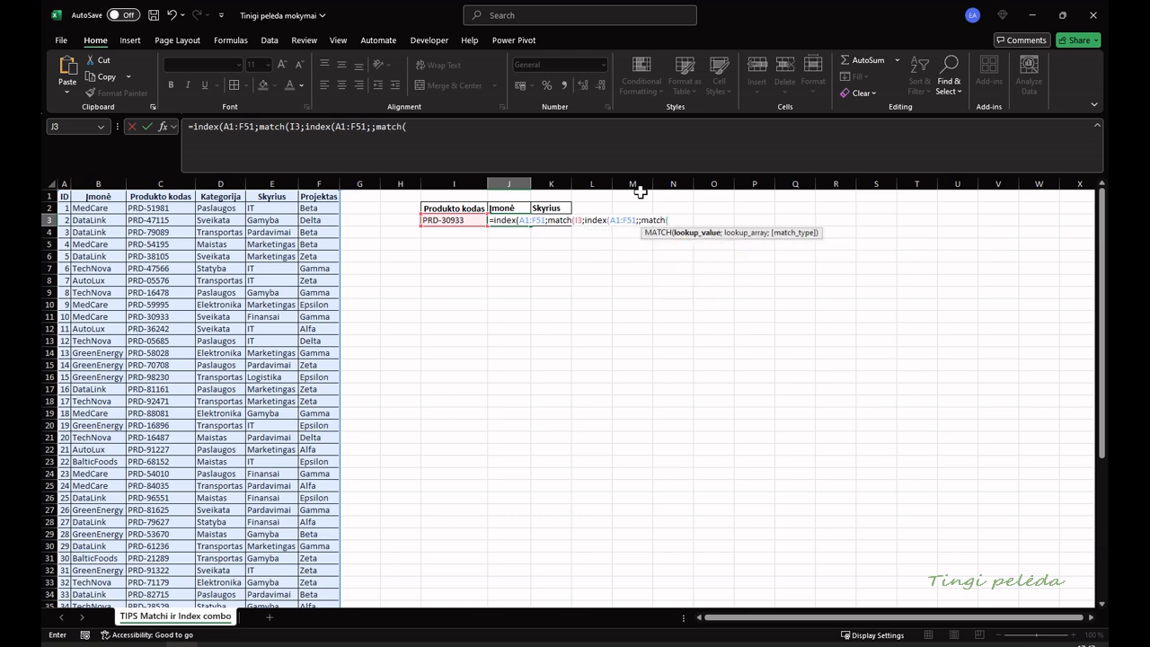
click(469, 205)
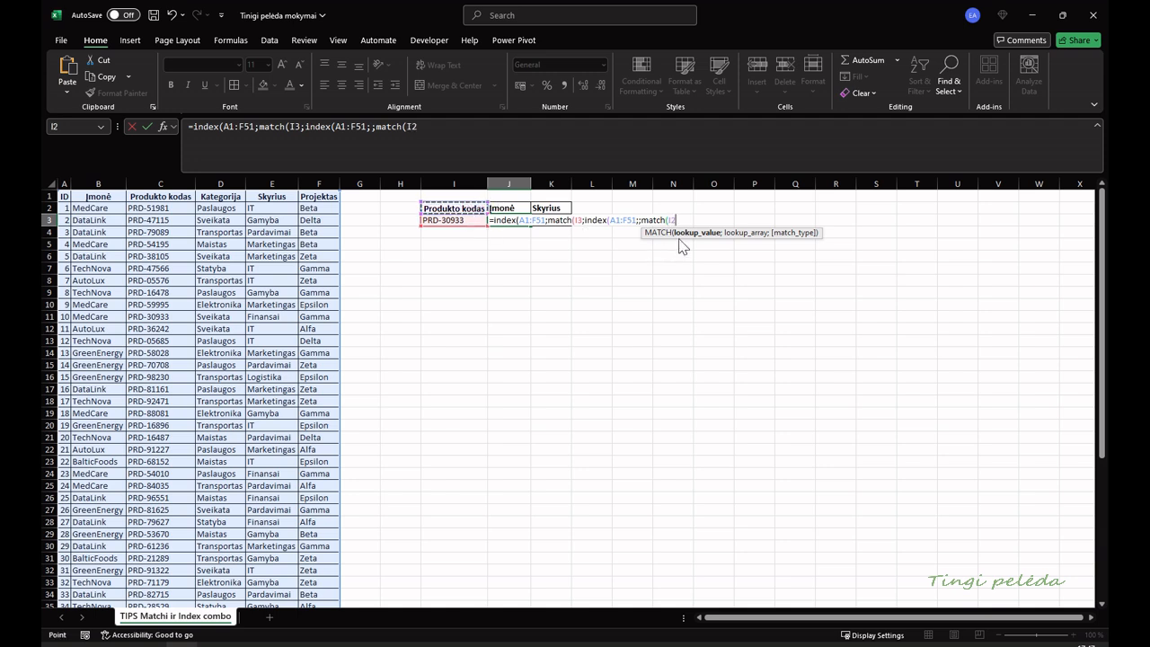
text(;)
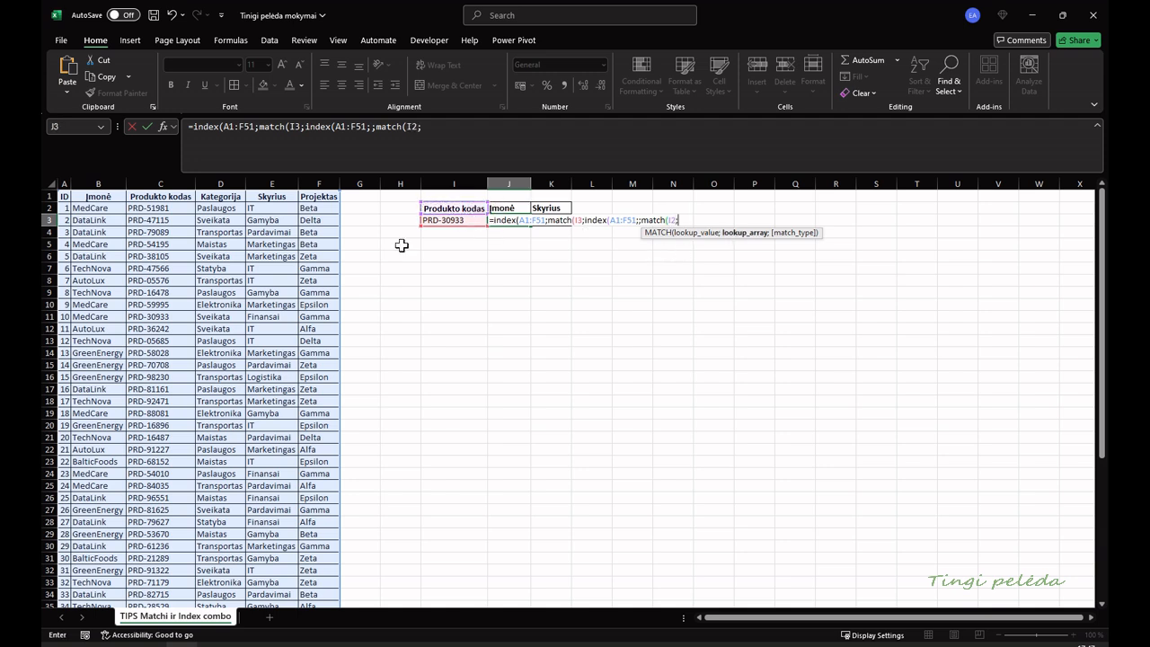
drag(63, 196, 325, 192)
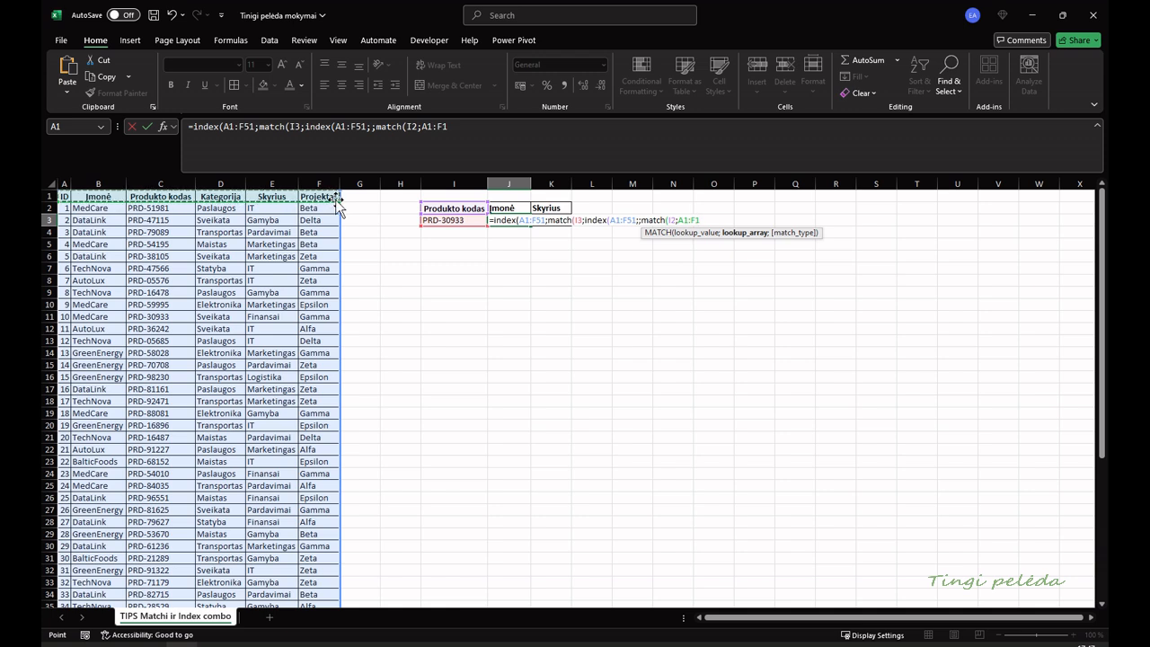
text(;)
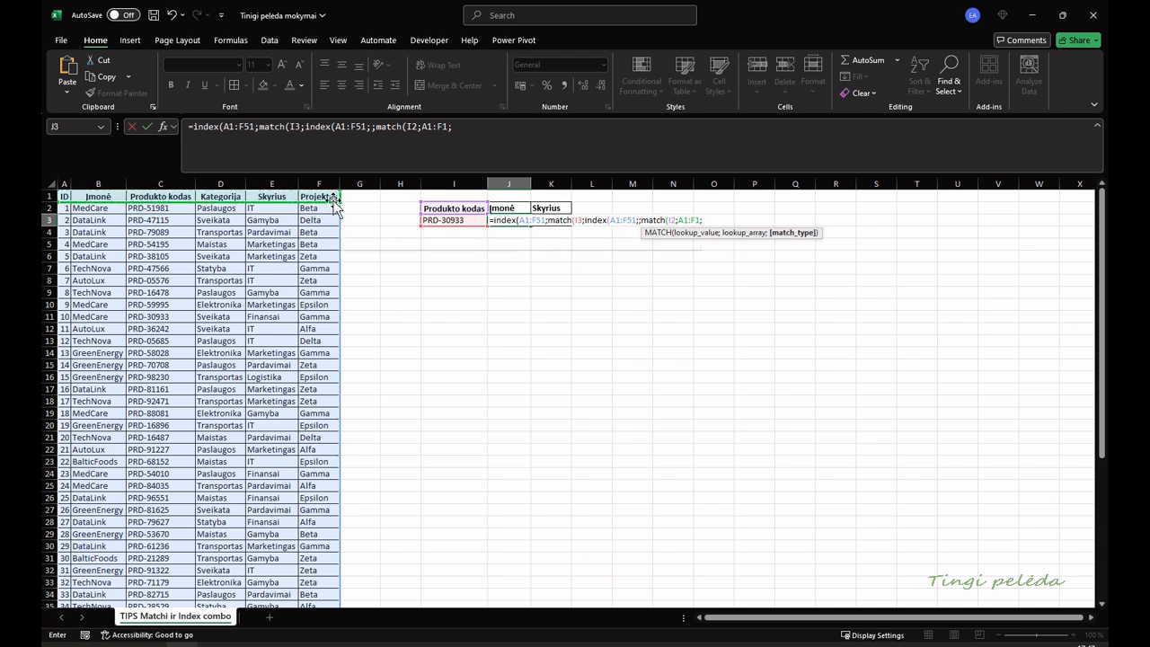
text(0))
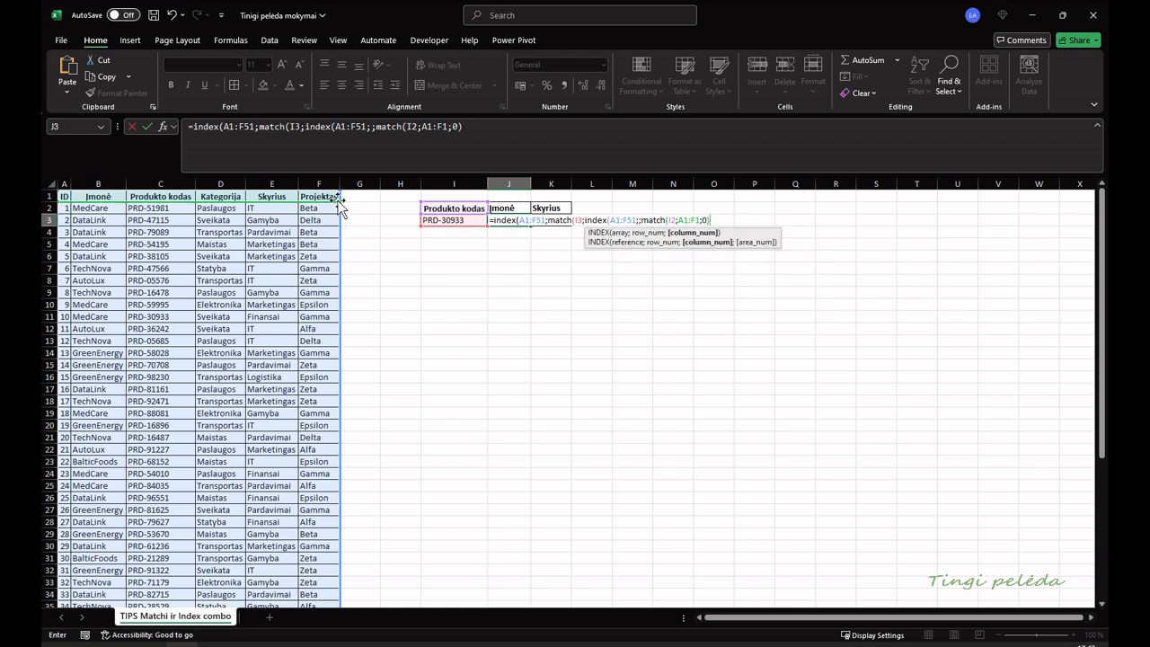
text())
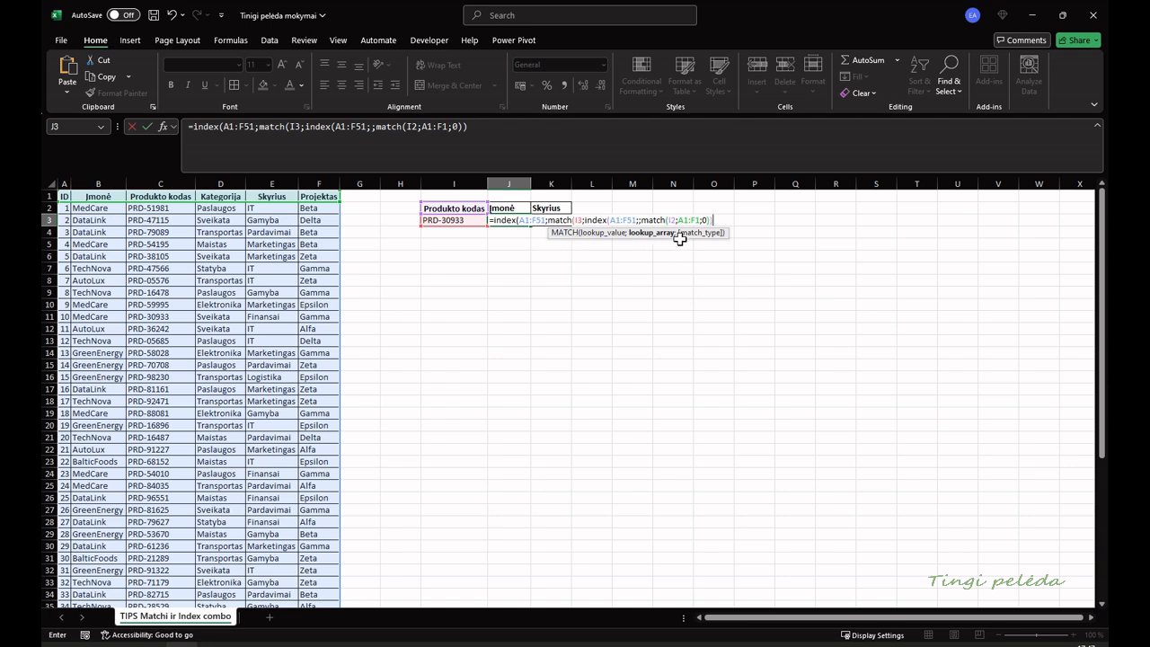
text(;0)
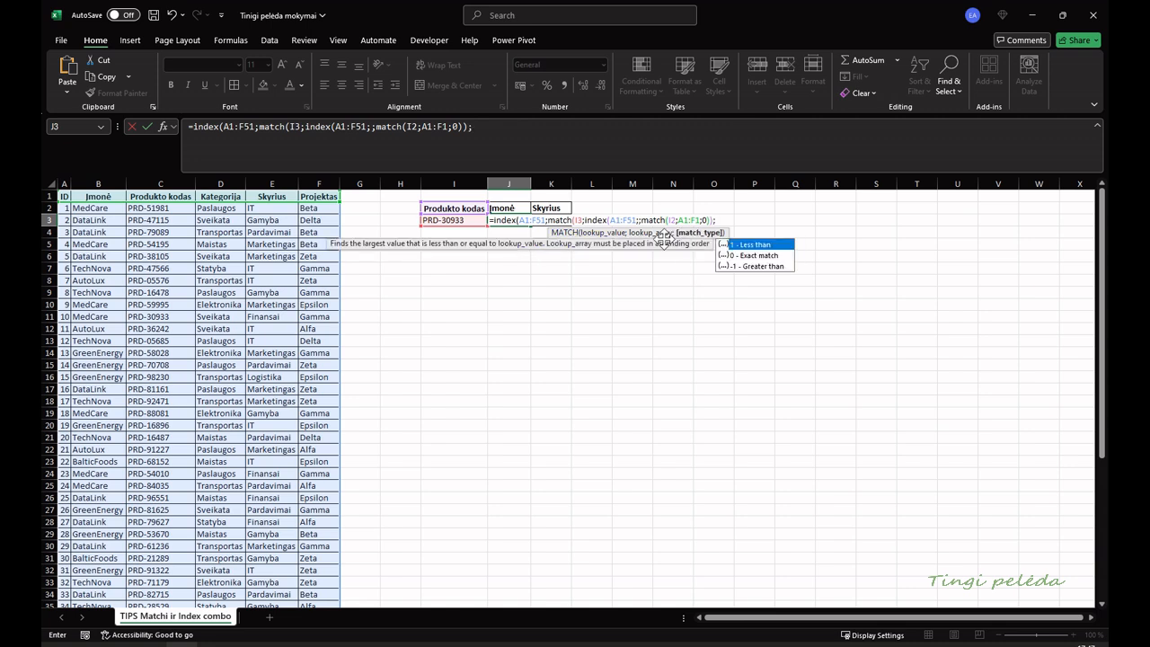
text())
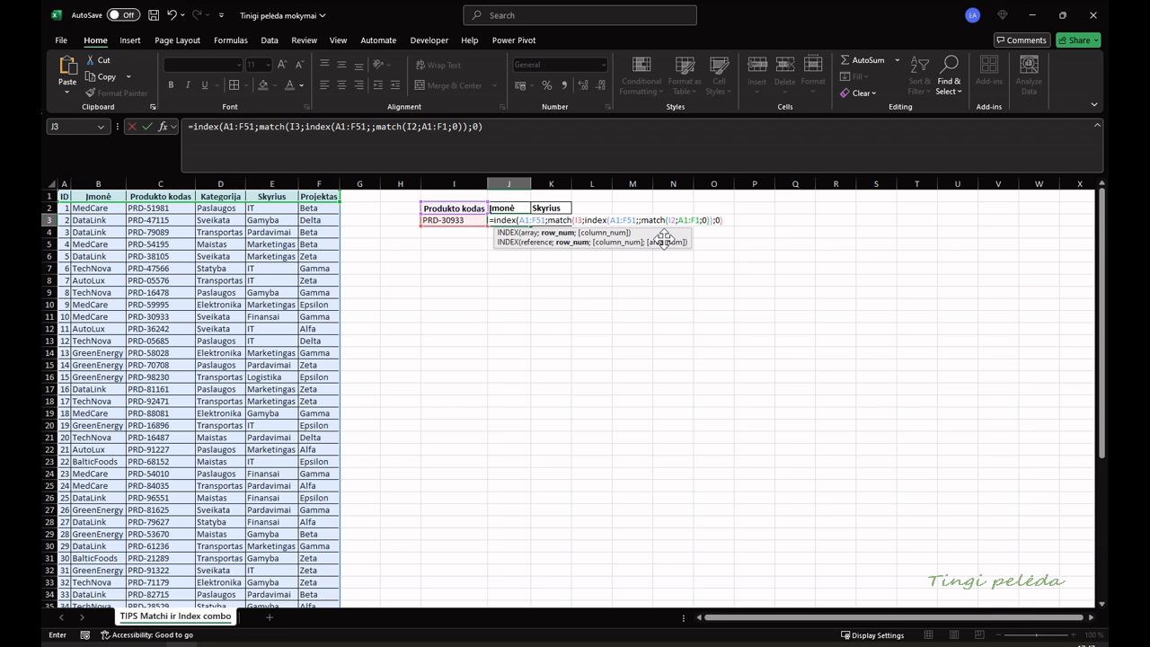
Complete the J3 formula with a column MATCH that looks up J2 in headers A1:F1 with match type 0.
text(;)
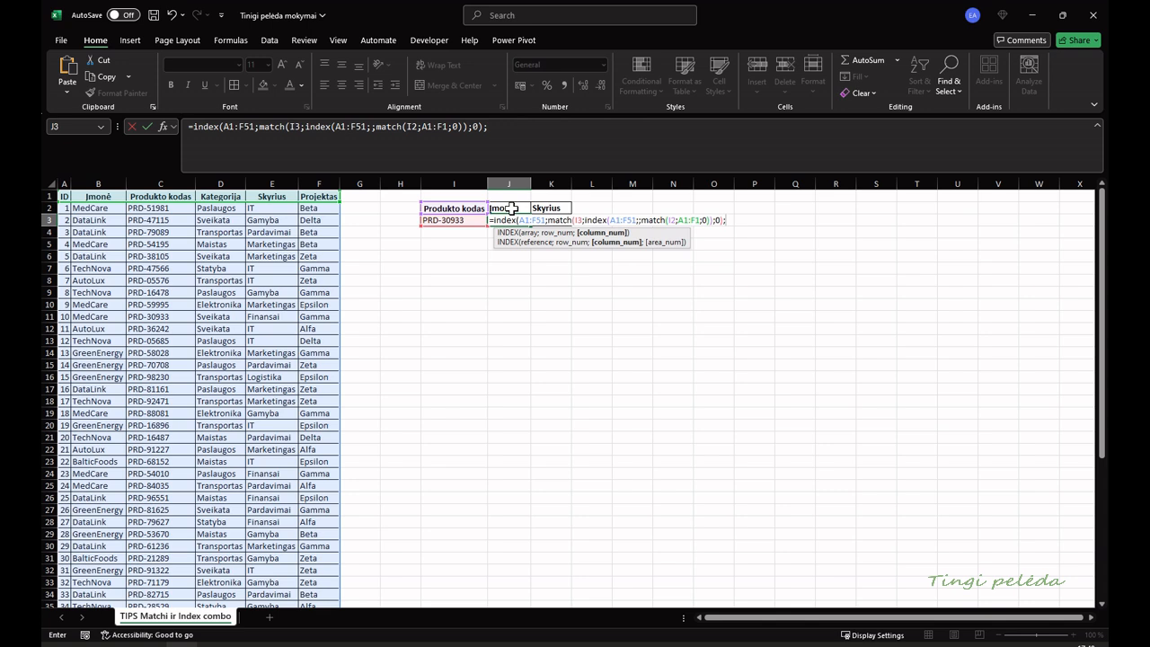
text(match()
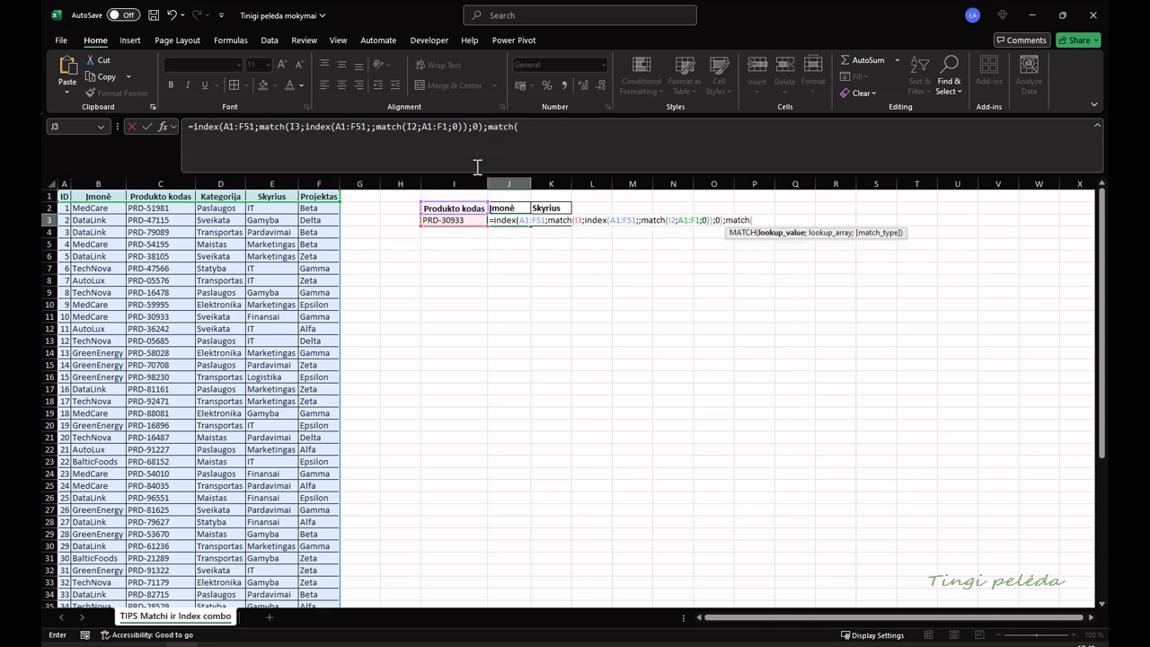
click(502, 208)
text(;)
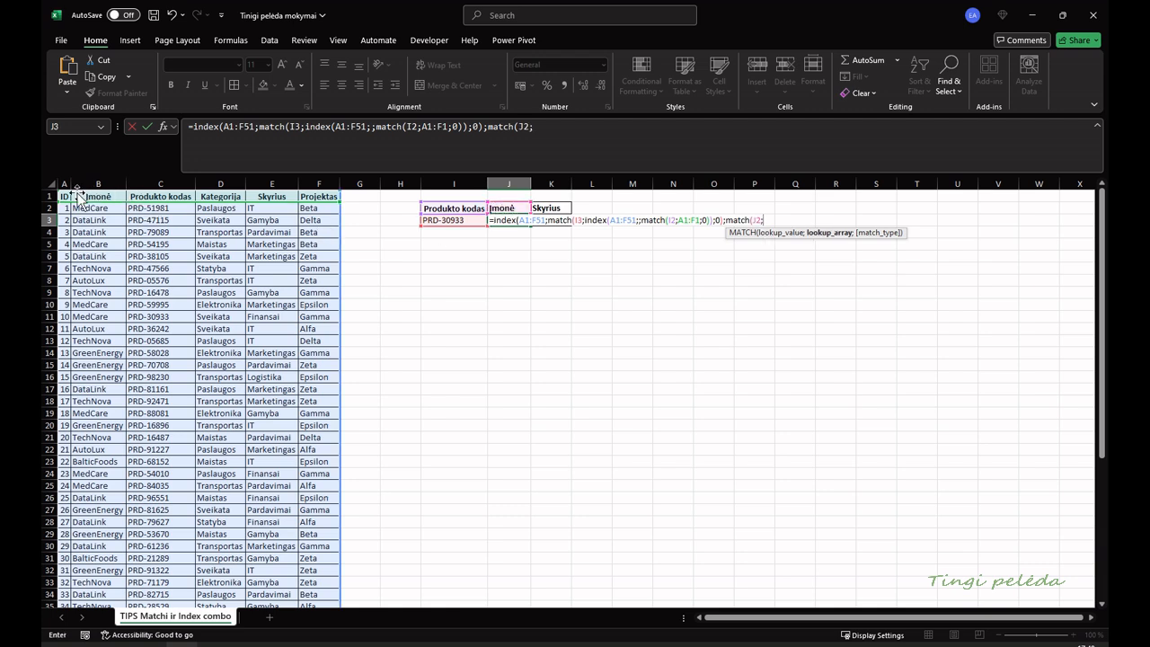
drag(63, 196, 320, 194)
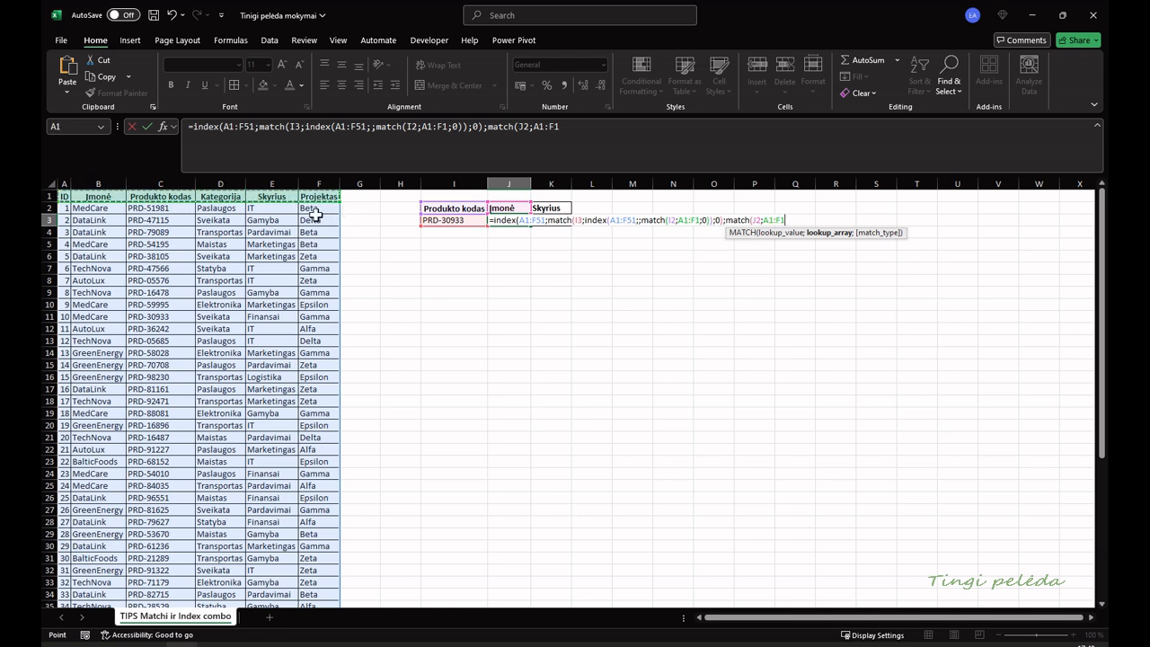
text(;)
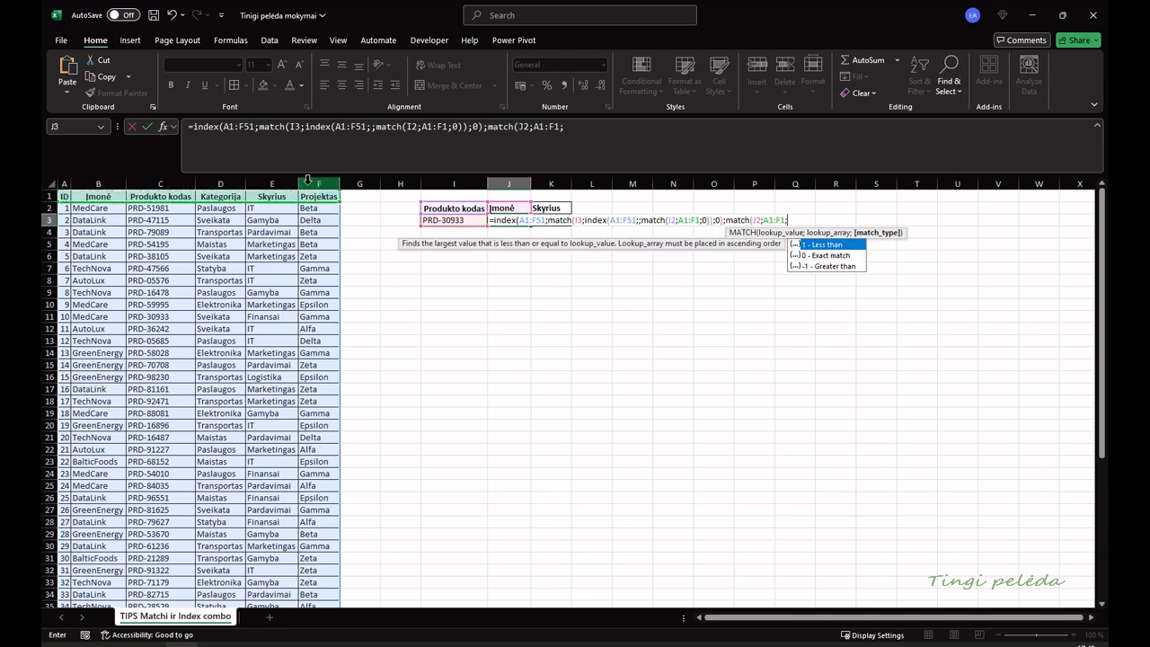
text(0)
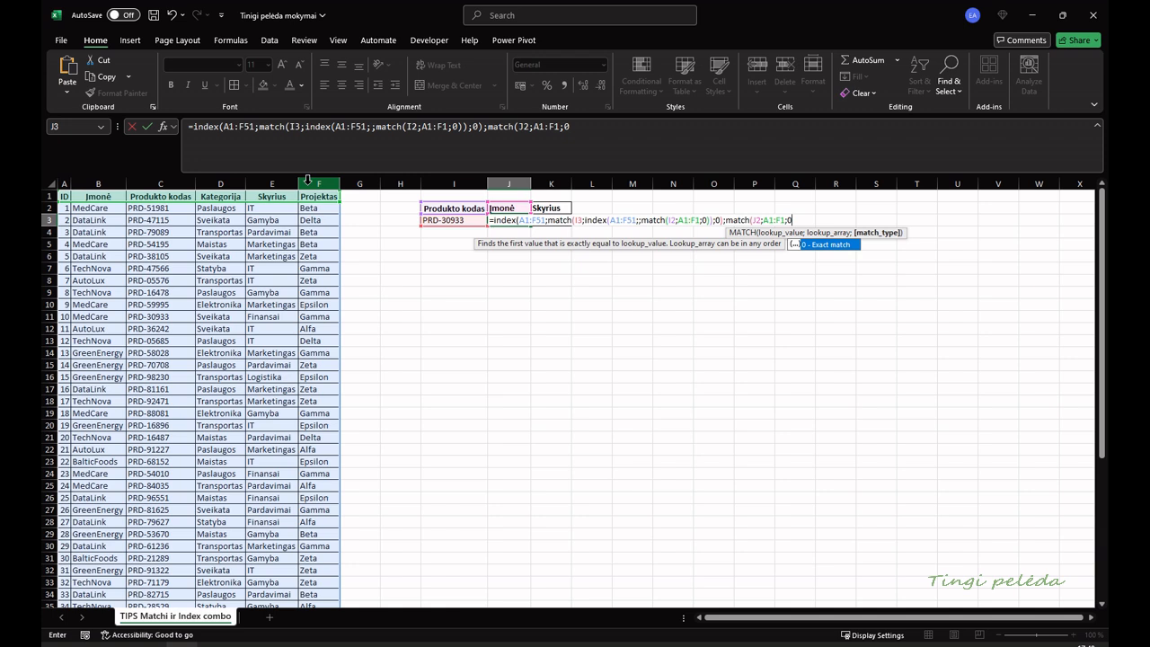
text())
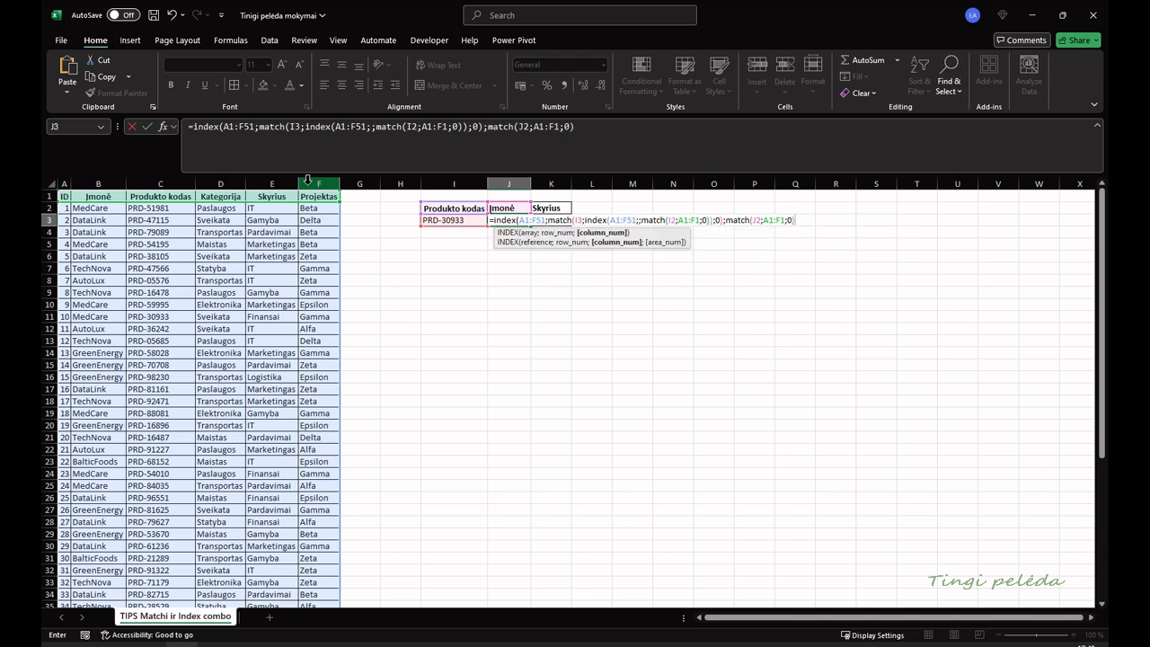
text())
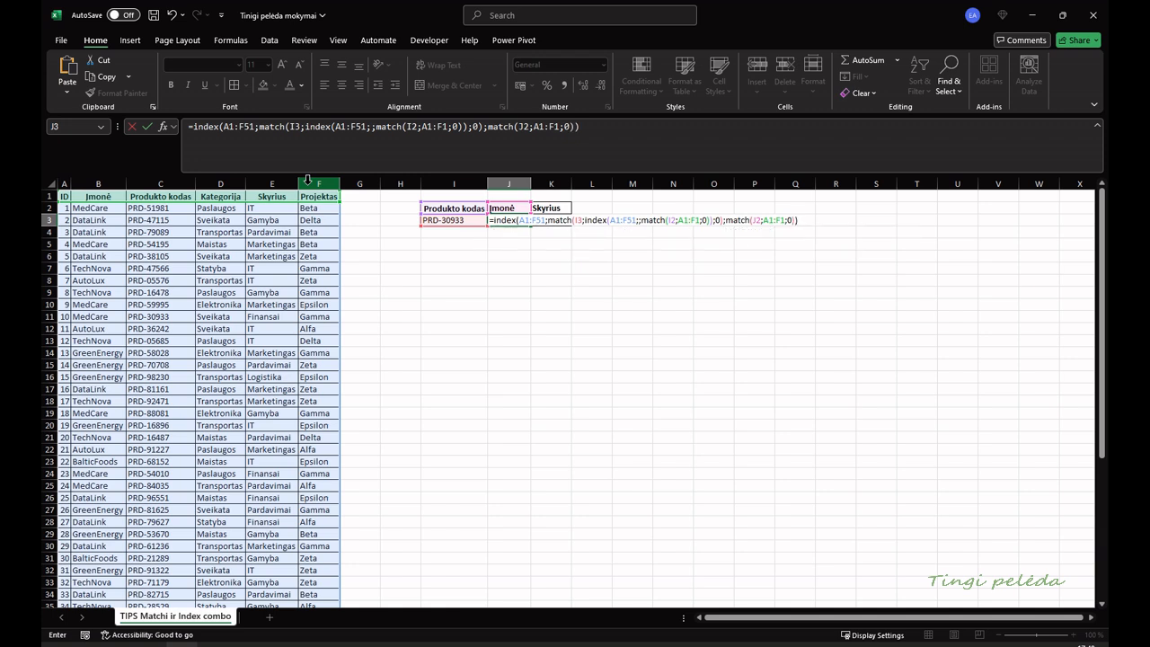
key(Return)
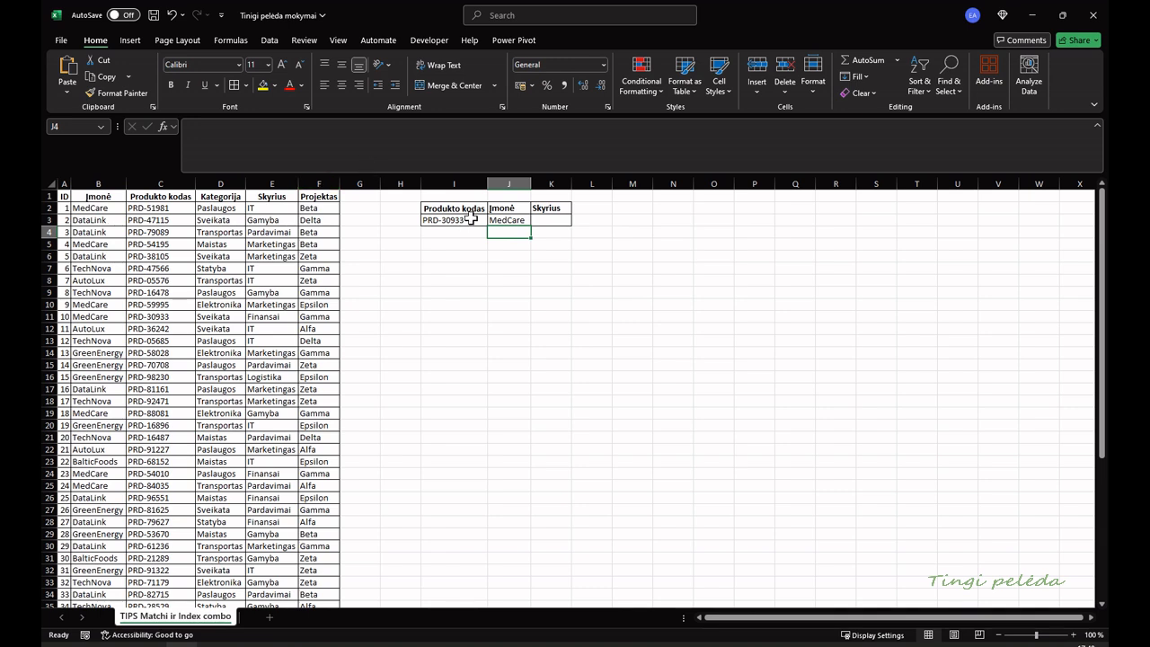
Copy the product code PRD-38105 from C6 into lookup cell I3.
click(165, 257)
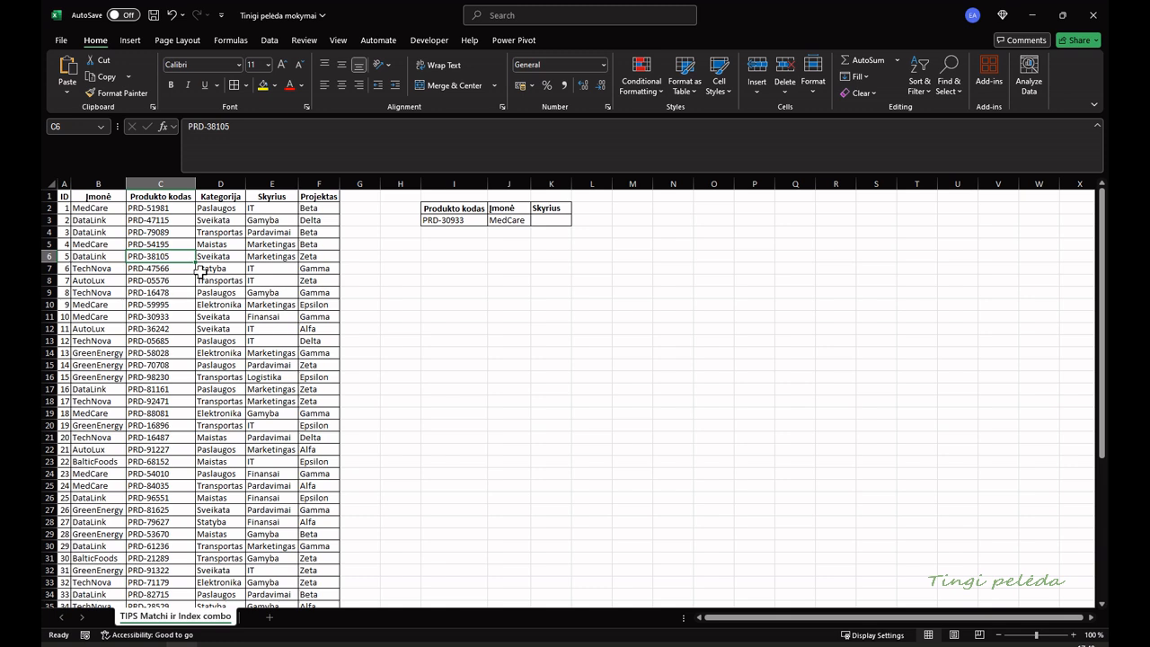
key(ctrl+c)
click(463, 218)
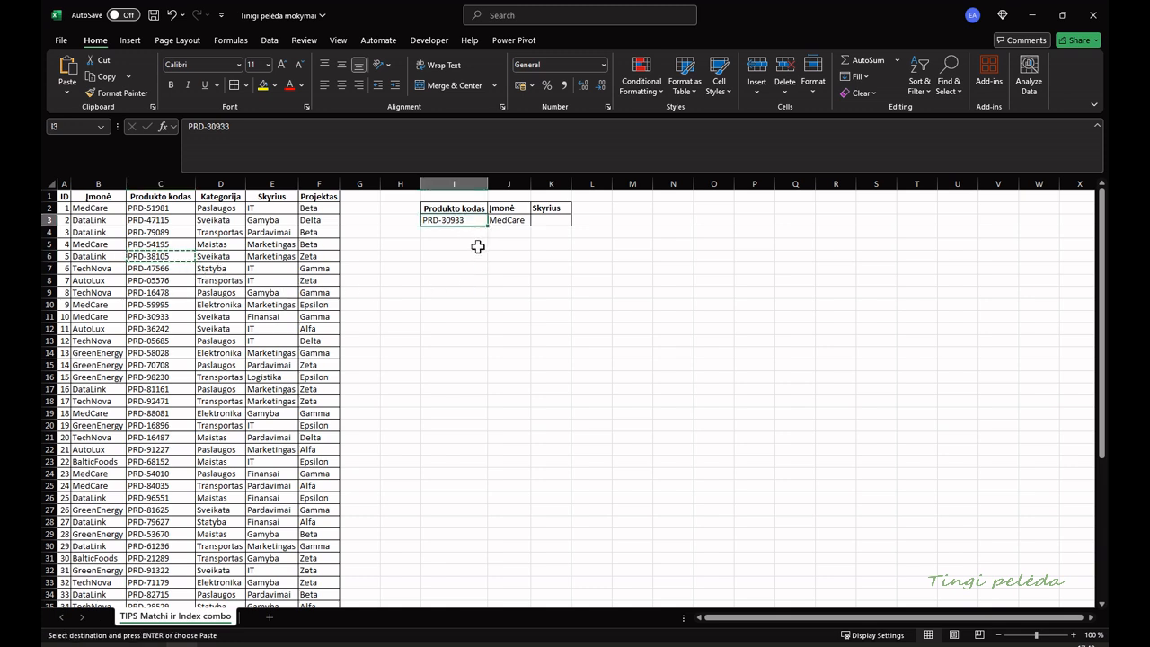
key(ctrl+v)
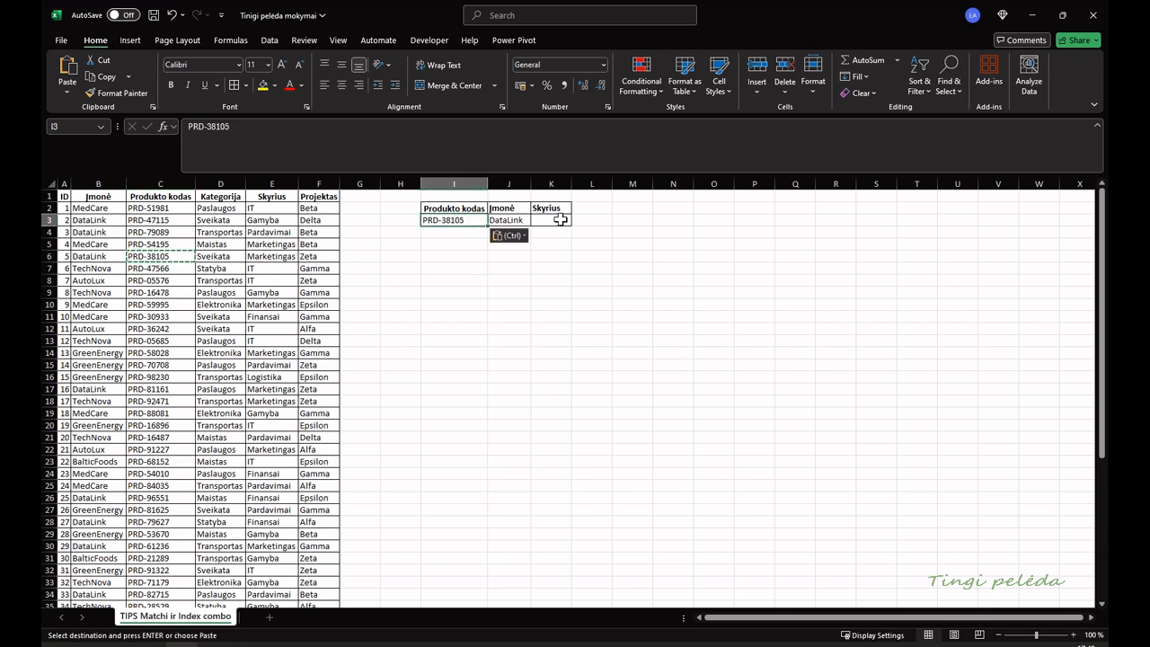
Duplicate the data table columns A:F to a second location starting at N1.
click(239, 231)
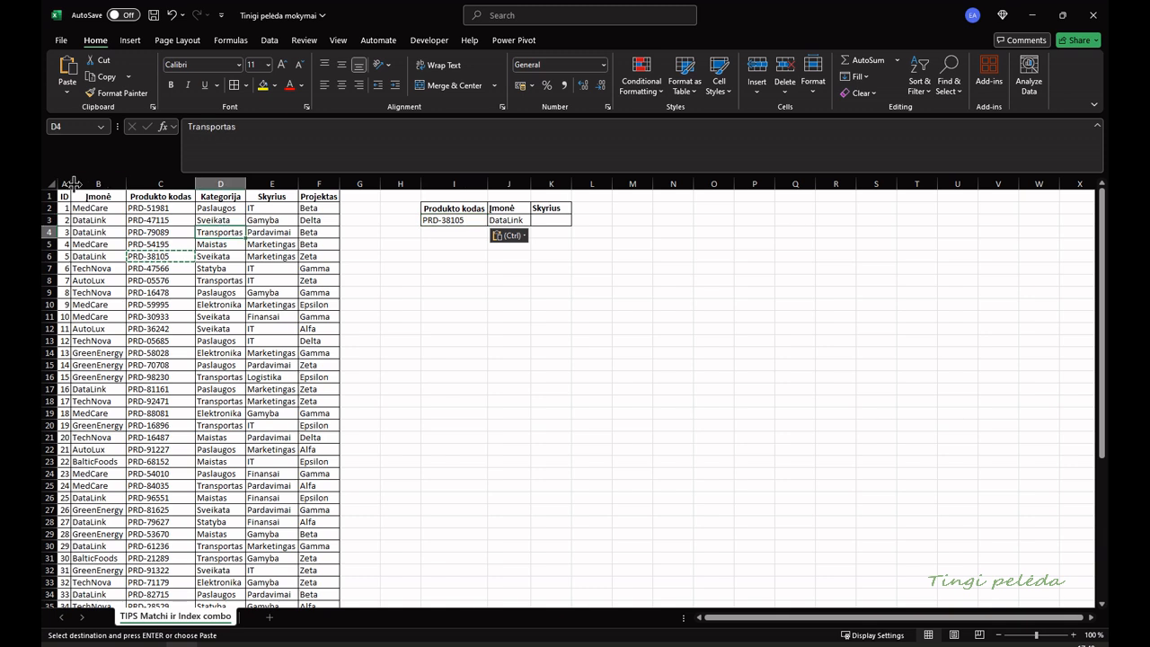
drag(65, 181, 298, 186)
key(ctrl+c)
click(672, 189)
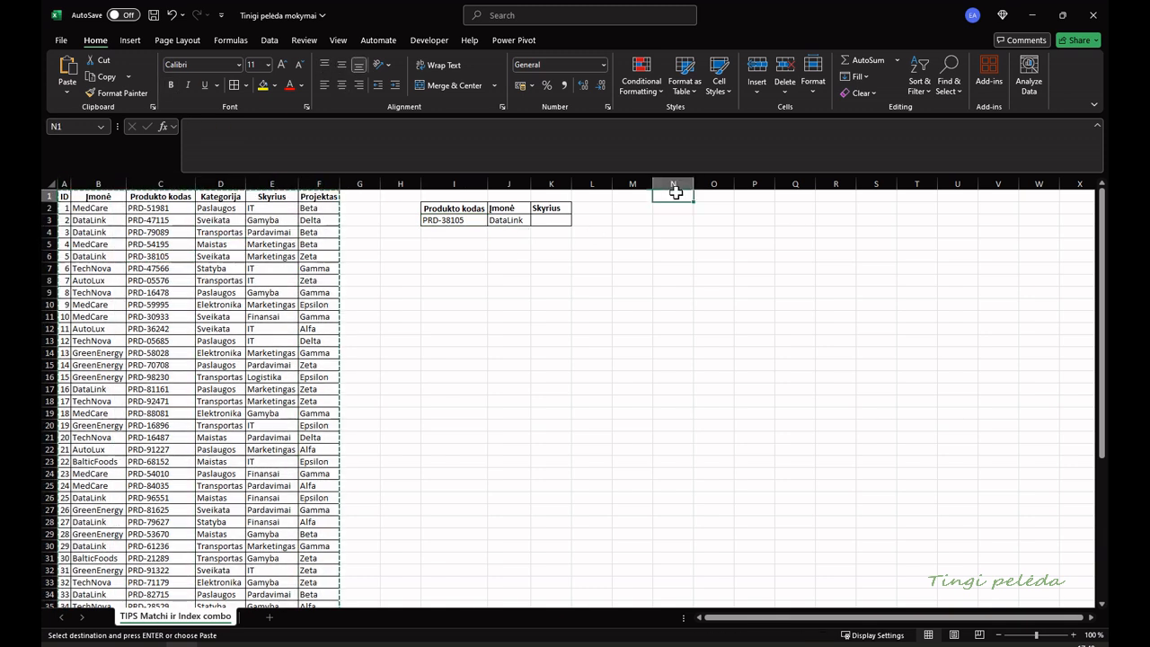
key(ctrl+v)
Copy the Produkto kodas column P from the duplicate table over column E of the original table.
click(726, 221)
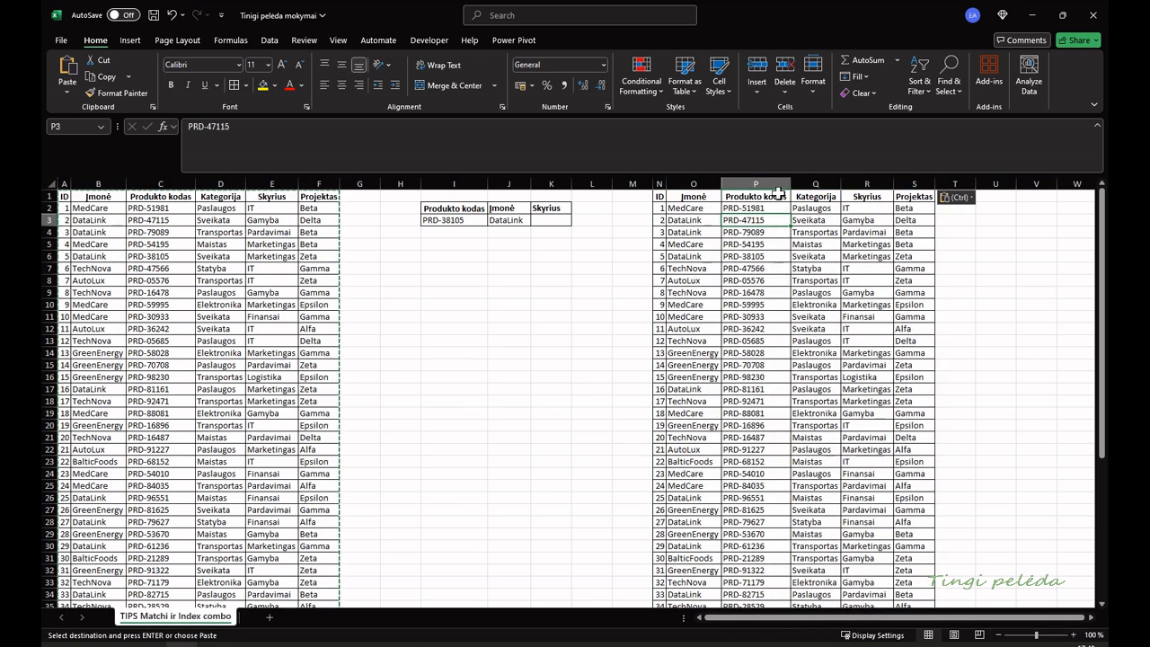
click(774, 183)
key(ctrl+c)
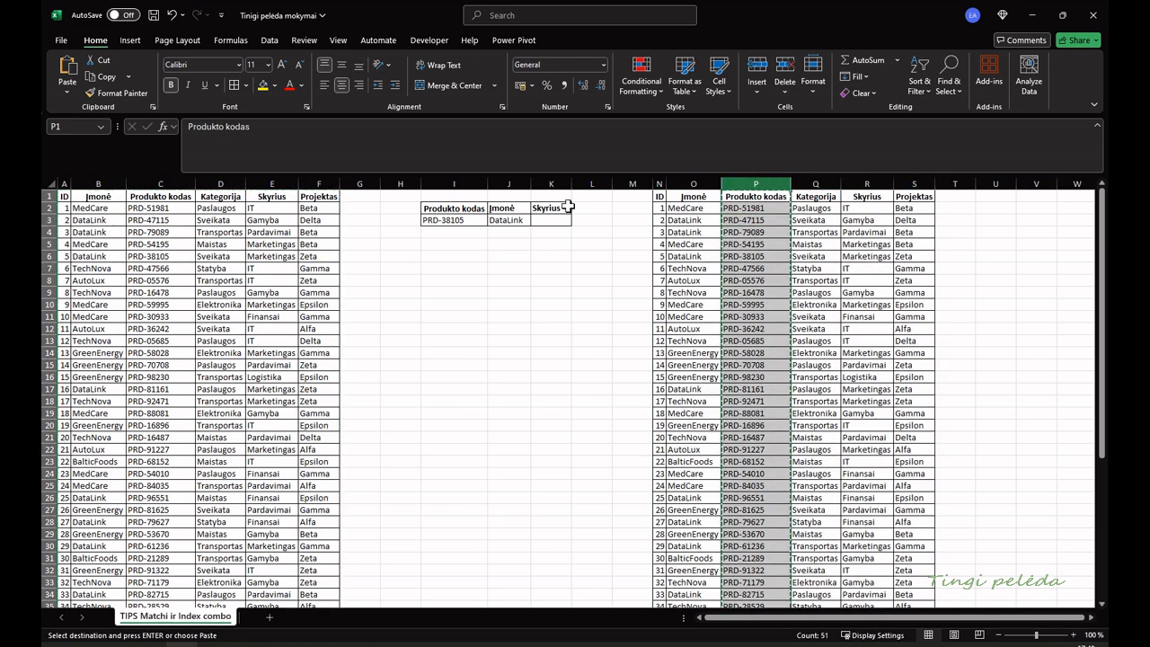
click(272, 184)
key(ctrl+v)
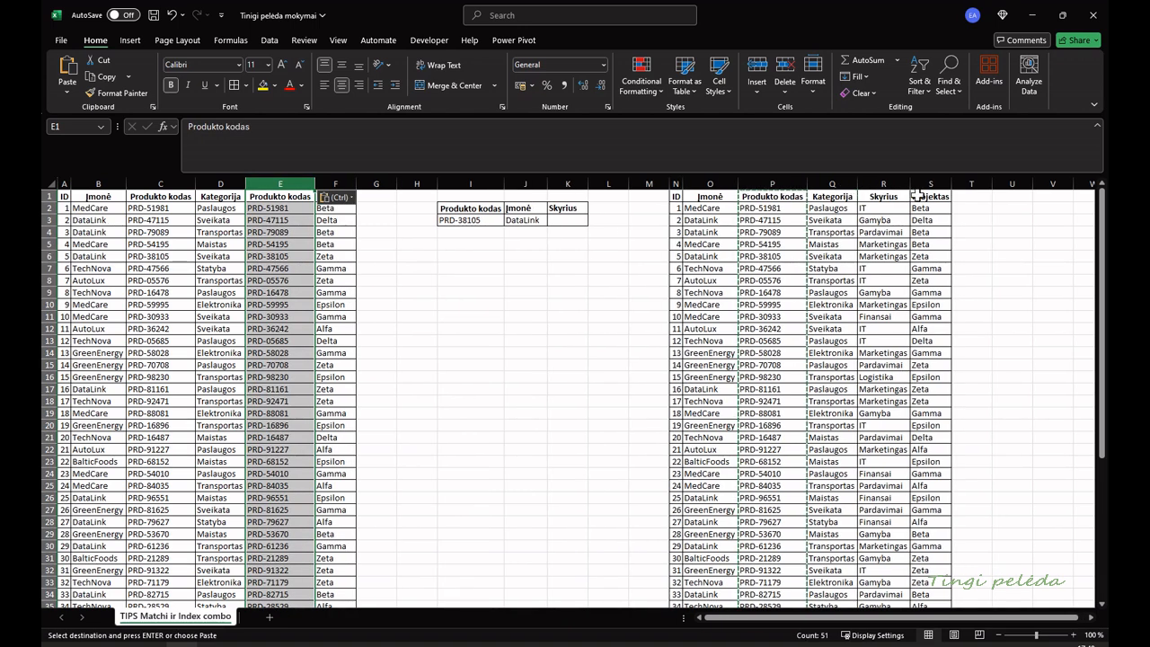
Move the Įmonė column O from the duplicate table into column D of the original table.
click(725, 183)
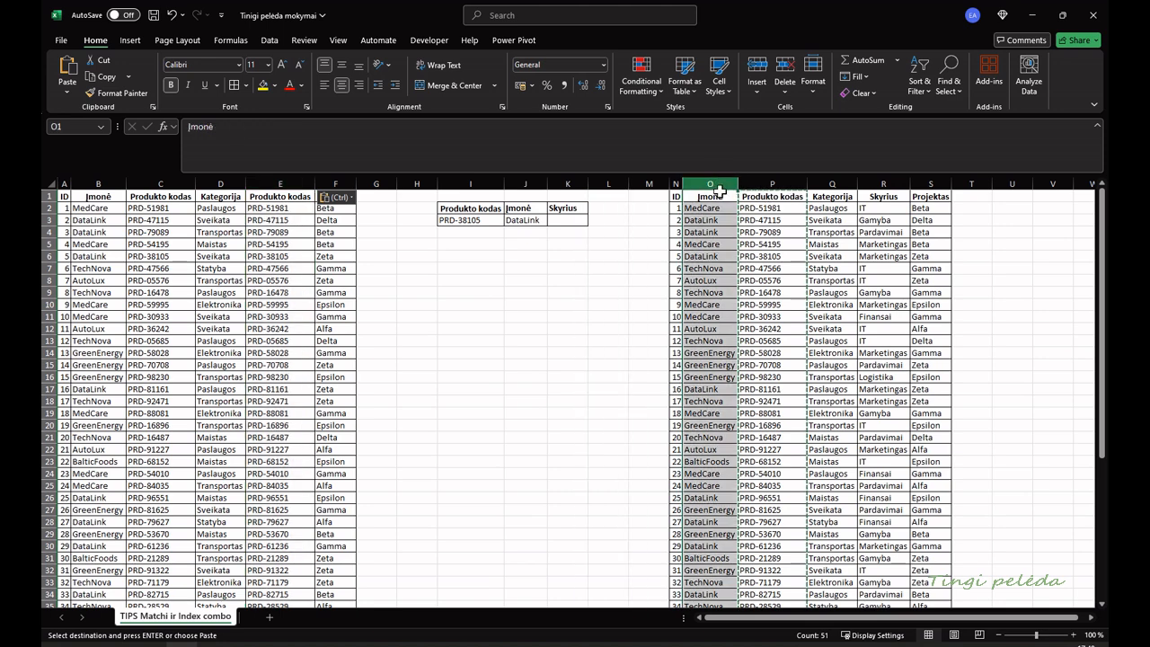
key(ctrl+c)
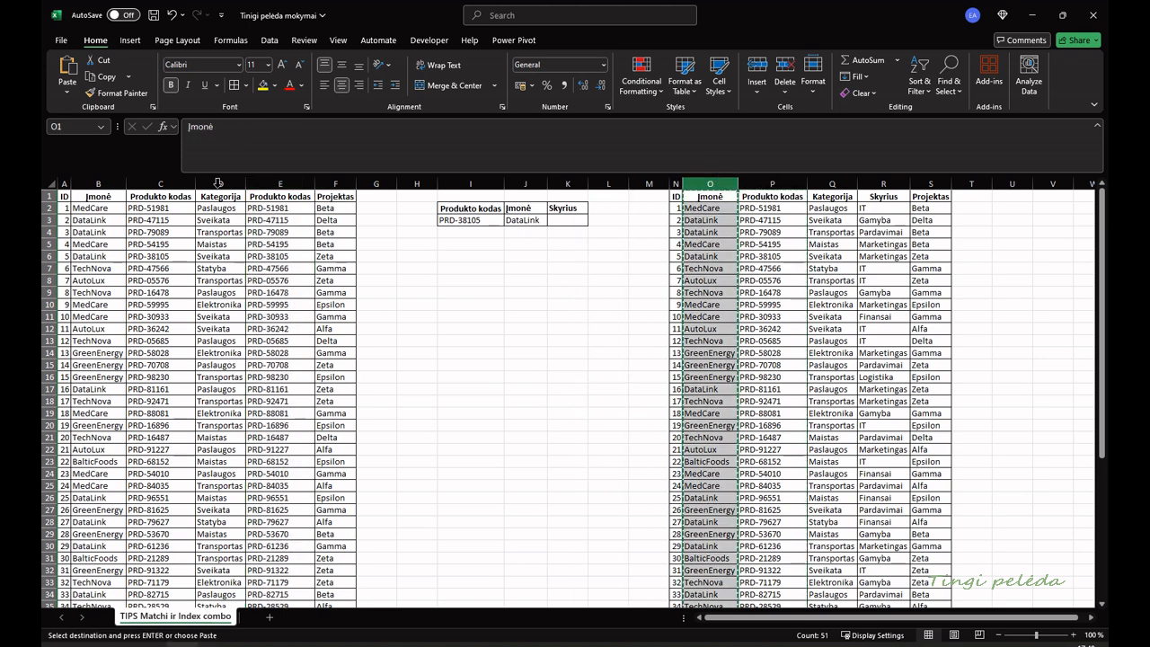
click(218, 183)
key(ctrl+v)
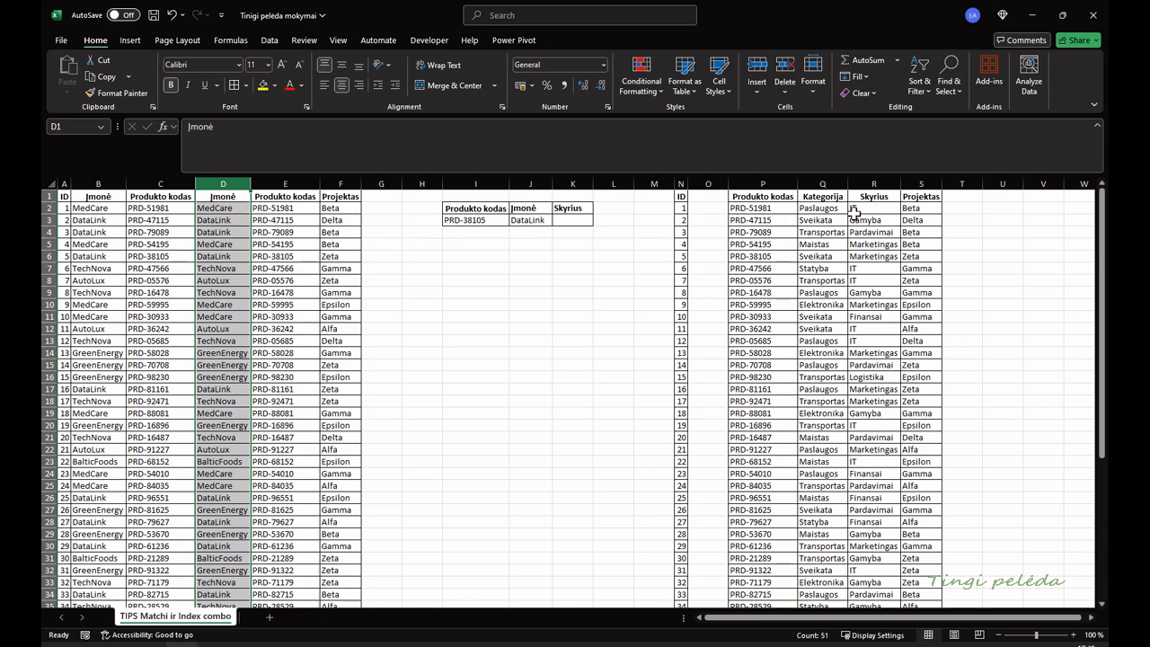
Move the Kategorija column Q from the duplicate table into column C of the original table.
click(822, 184)
key(ctrl+x)
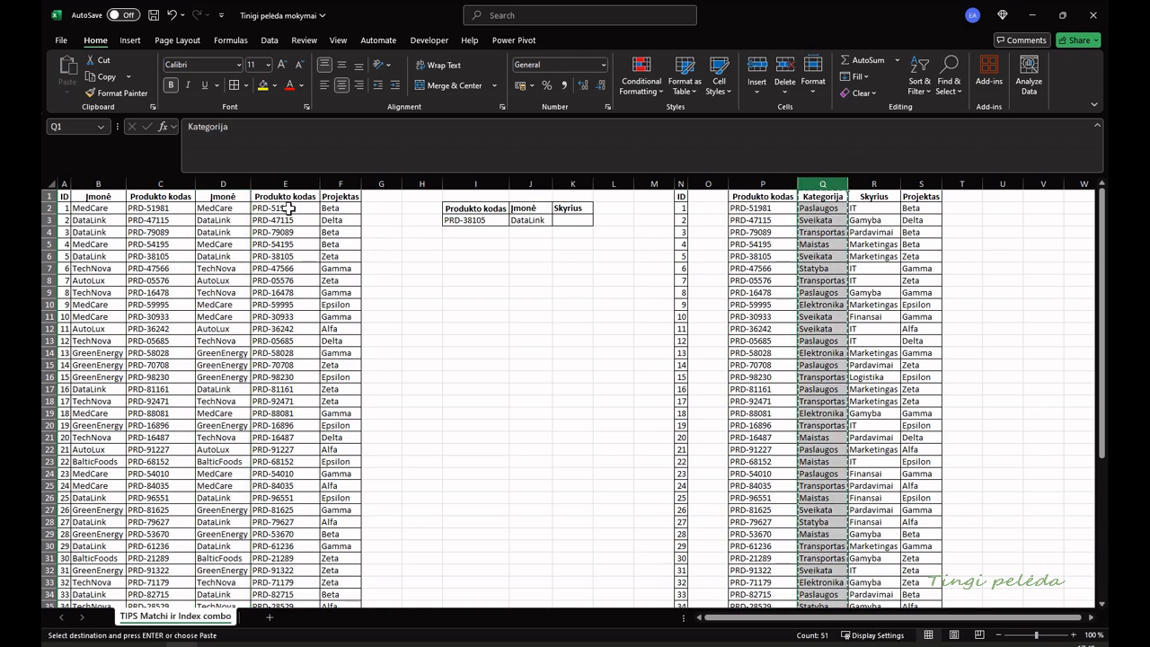
click(169, 189)
key(ctrl+v)
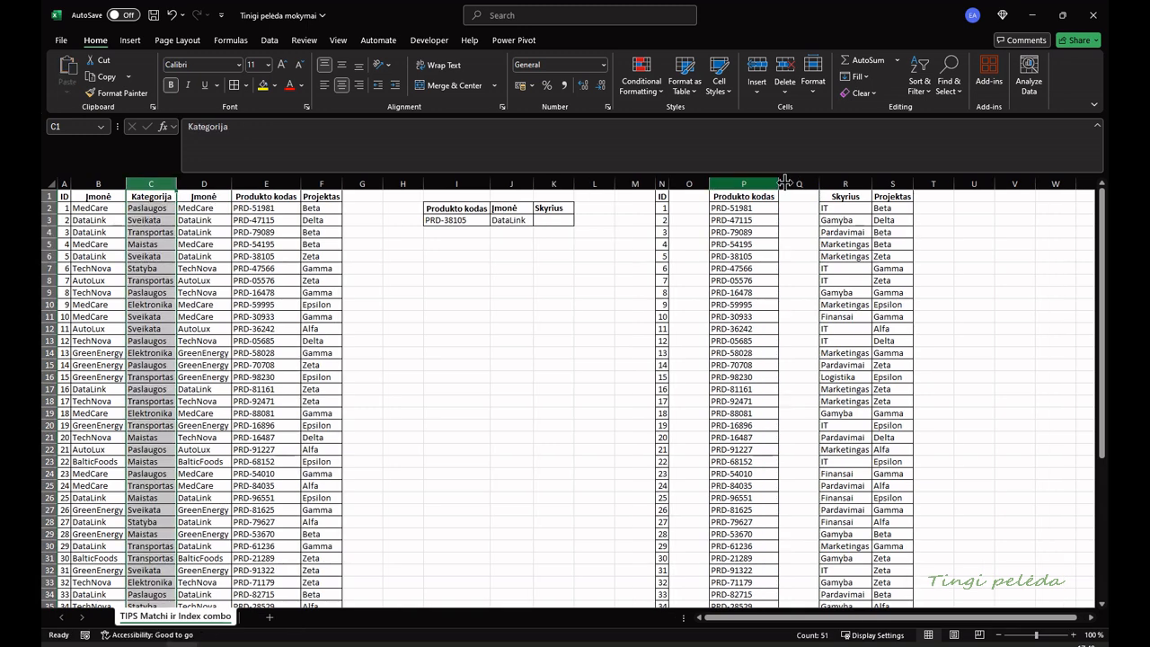
Move the Skyrius column R from the duplicate table into column B of the original table.
click(843, 194)
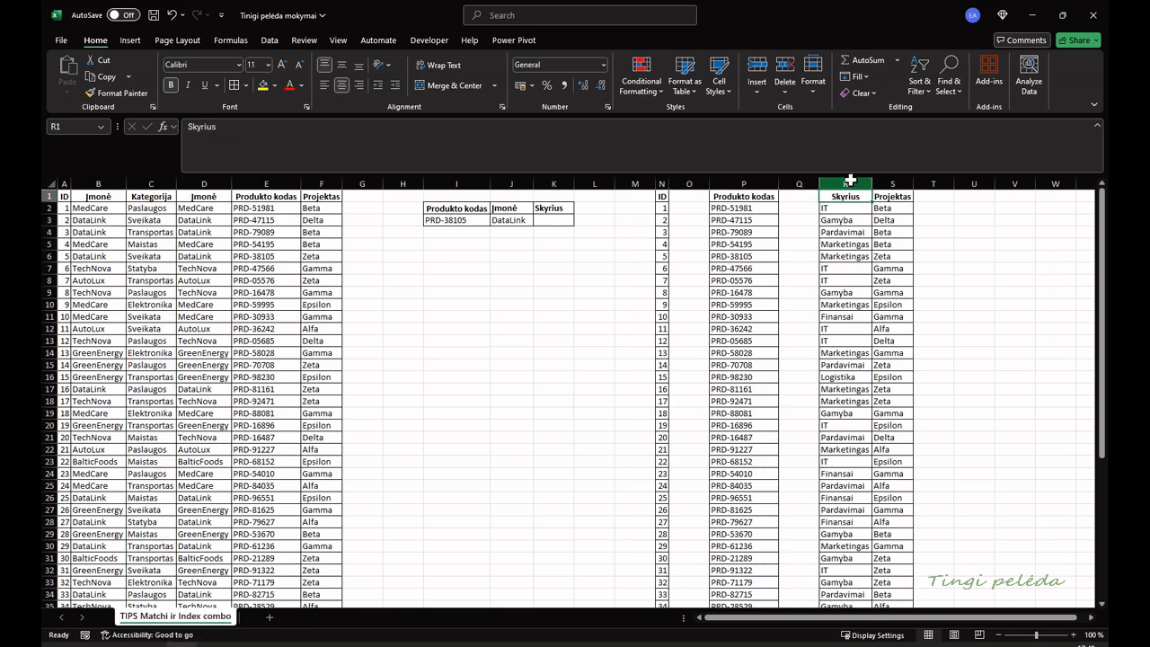
click(845, 184)
key(ctrl+x)
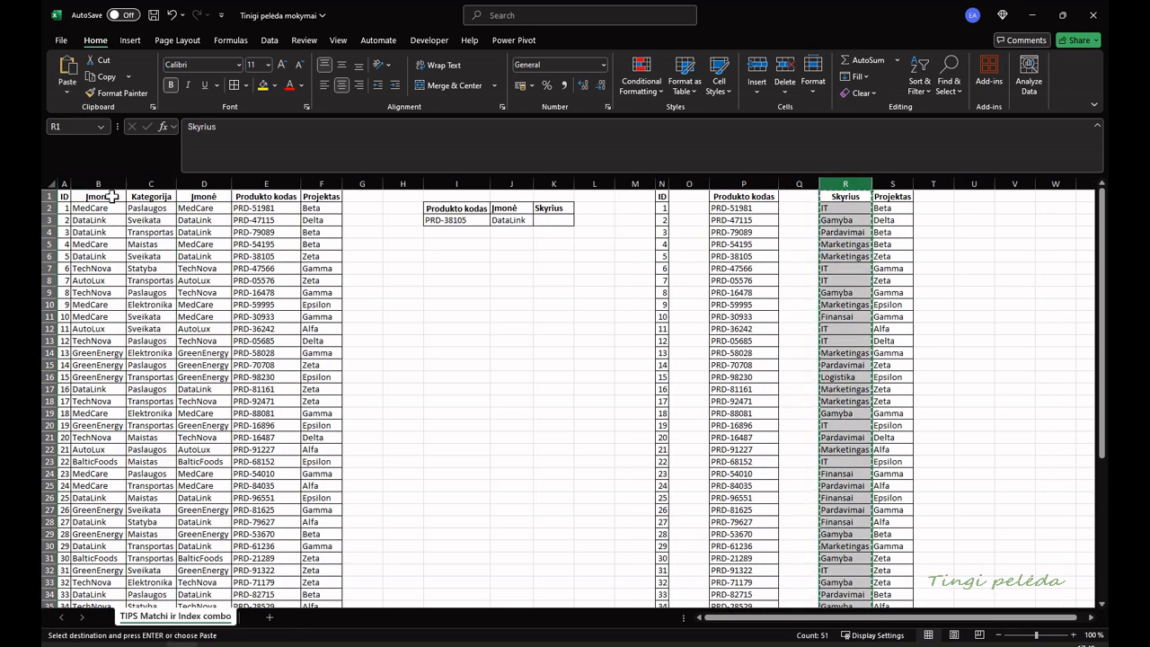
click(97, 184)
key(ctrl+v)
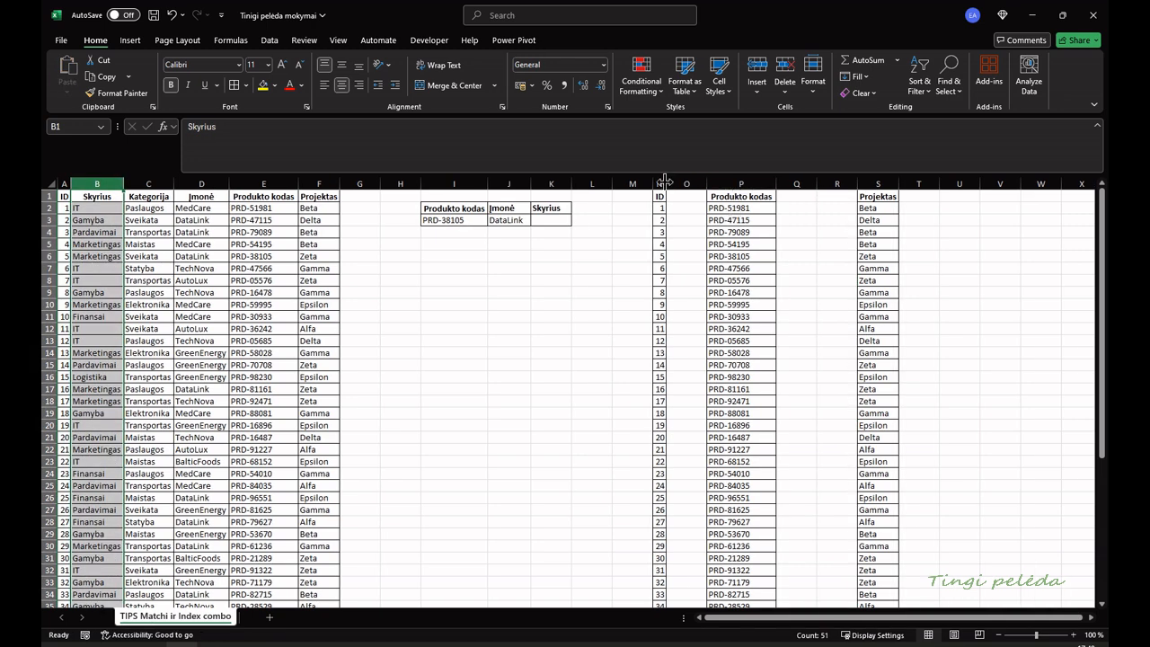
Delete the leftover duplicate table columns N:S and check the lookup formula in J3.
drag(659, 183, 880, 183)
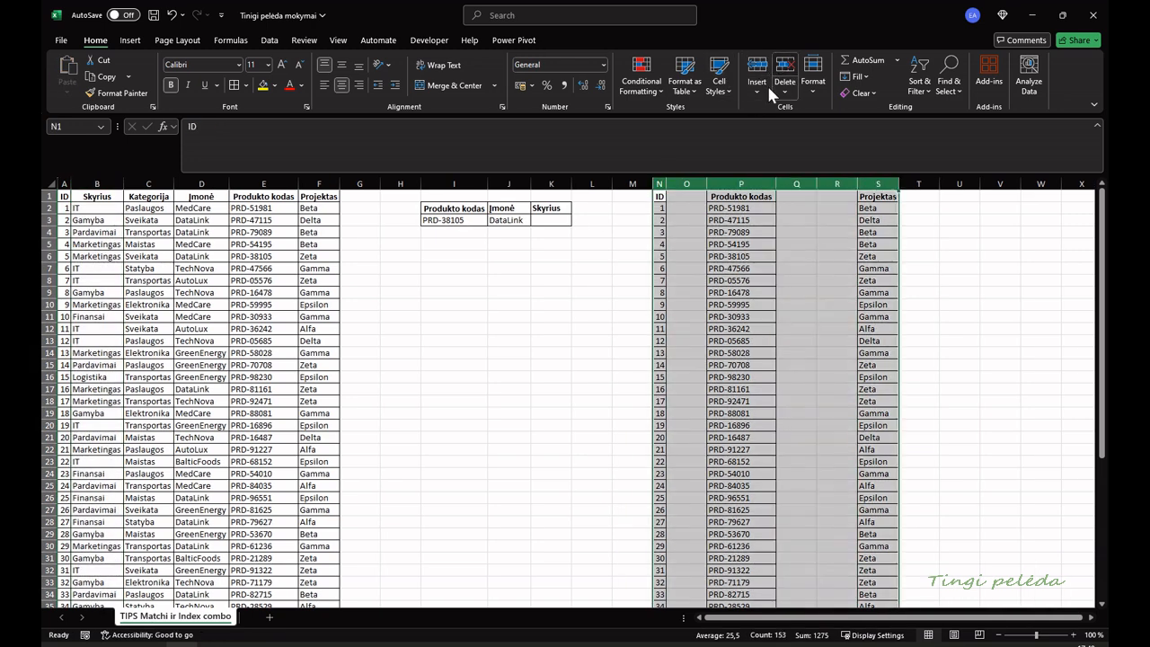
click(783, 79)
click(509, 220)
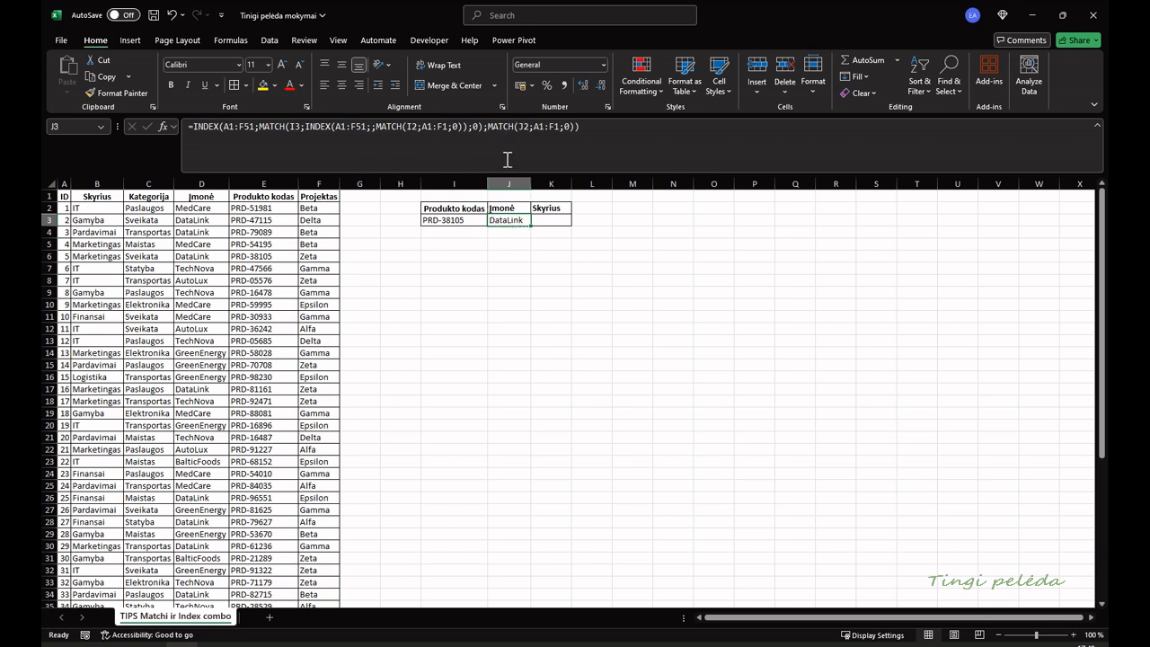
click(506, 127)
click(496, 282)
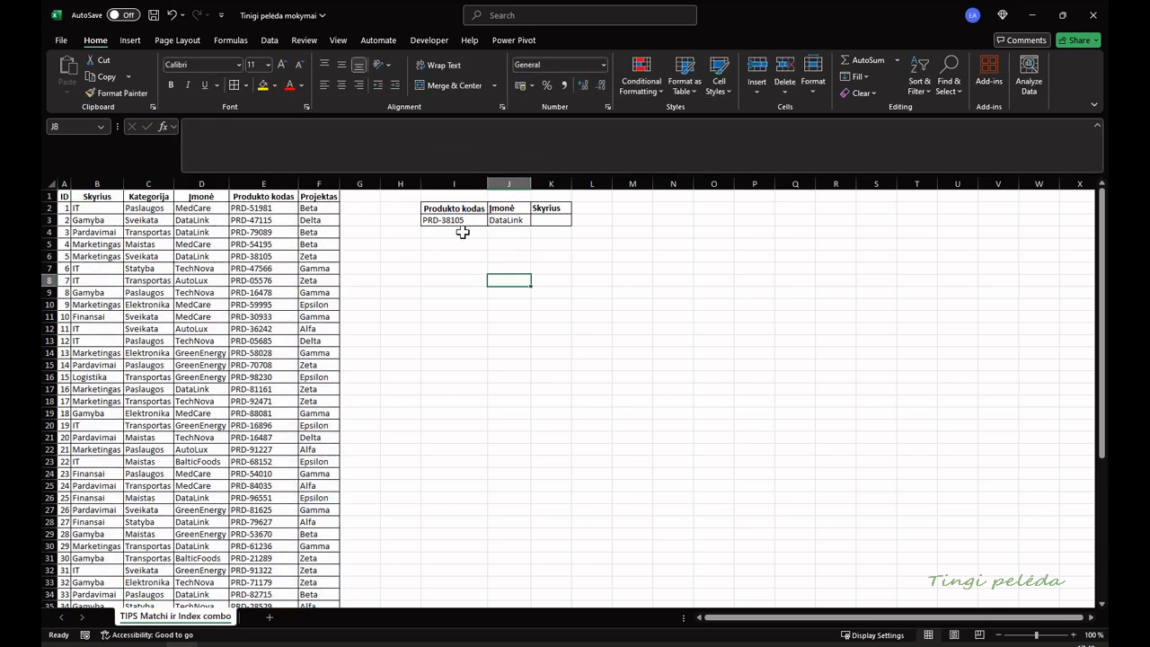
Copy the product code PRD-47115 from E3 into lookup cell I3.
click(275, 219)
key(ctrl+c)
click(469, 222)
key(ctrl+v)
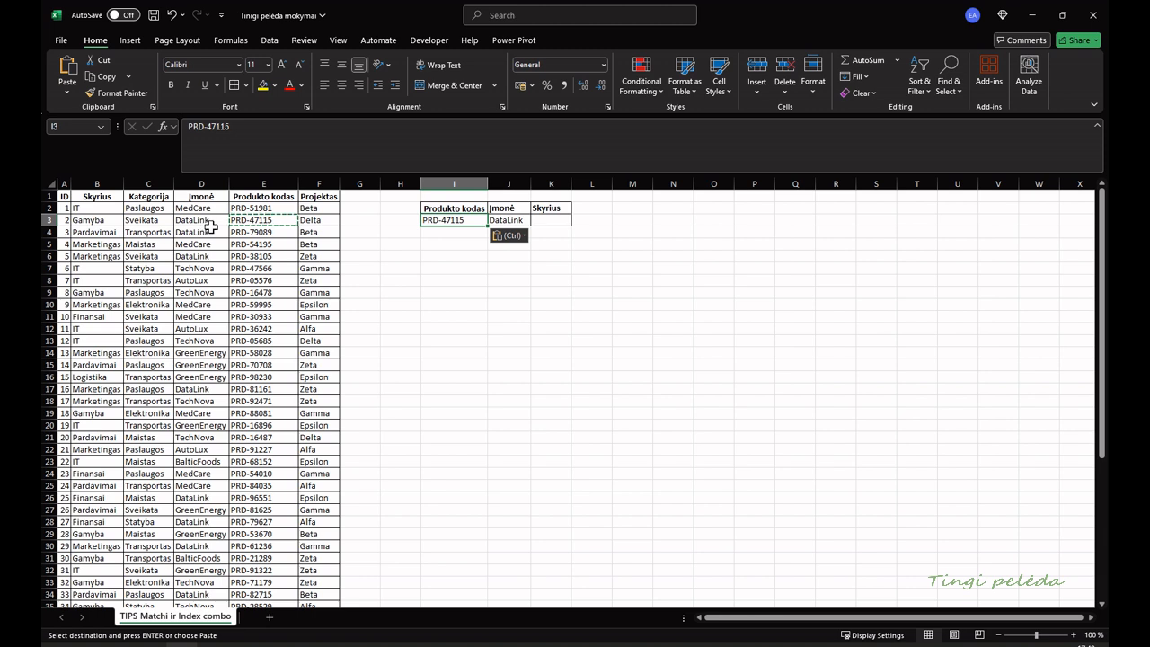
Fill the J3 lookup formula across into K3 under the Skyrius header.
click(546, 222)
click(521, 222)
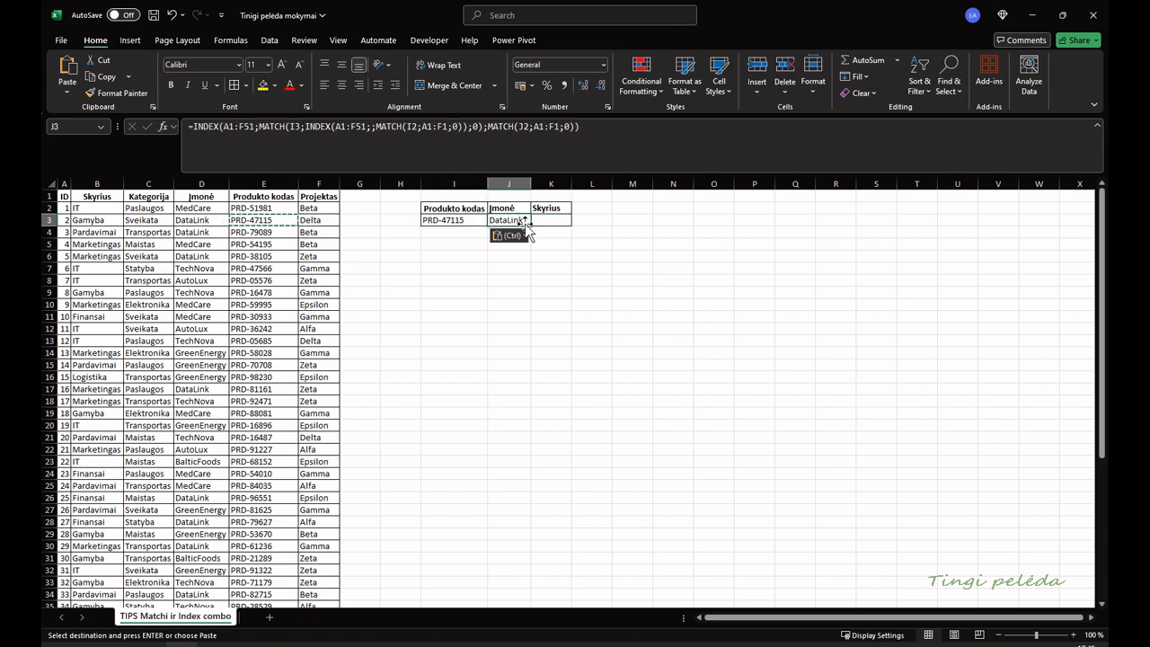
drag(526, 224, 555, 223)
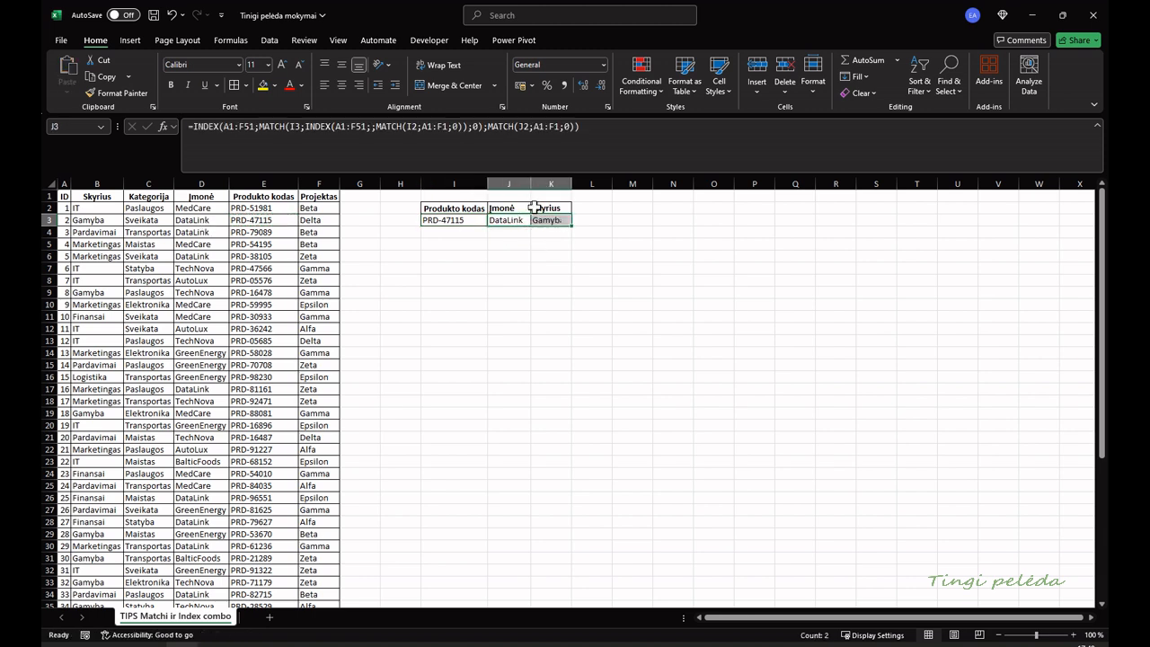
Review the J3 formula's references and compare the lookup results with E3, D3 and B3 in the reordered table.
click(467, 146)
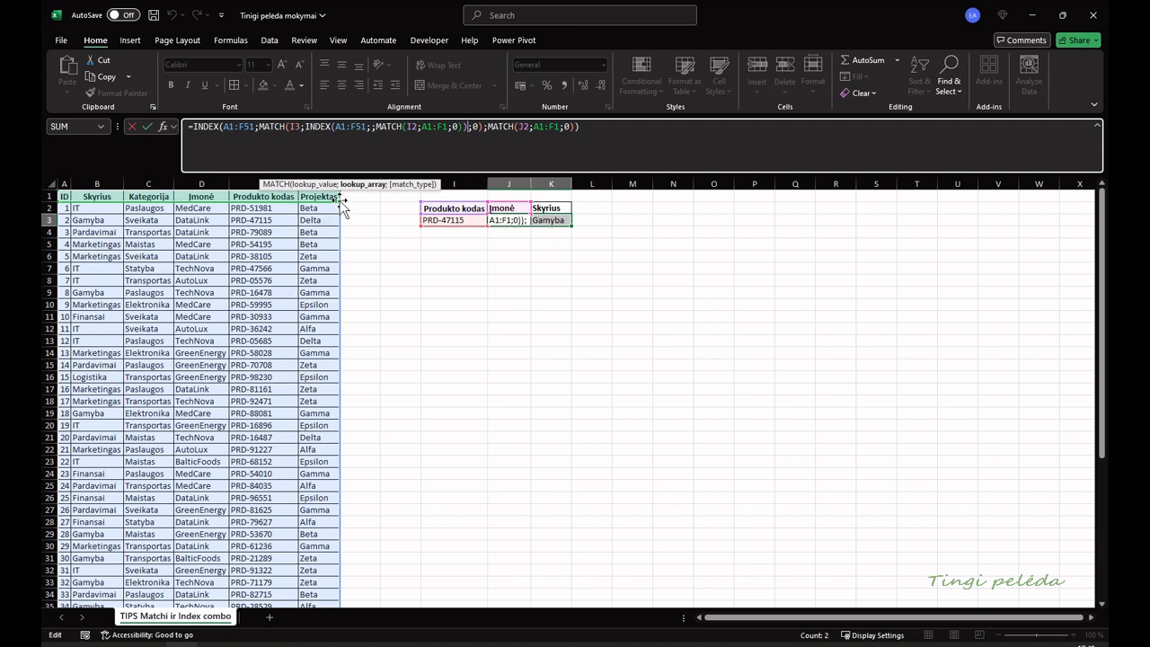
key(Tab)
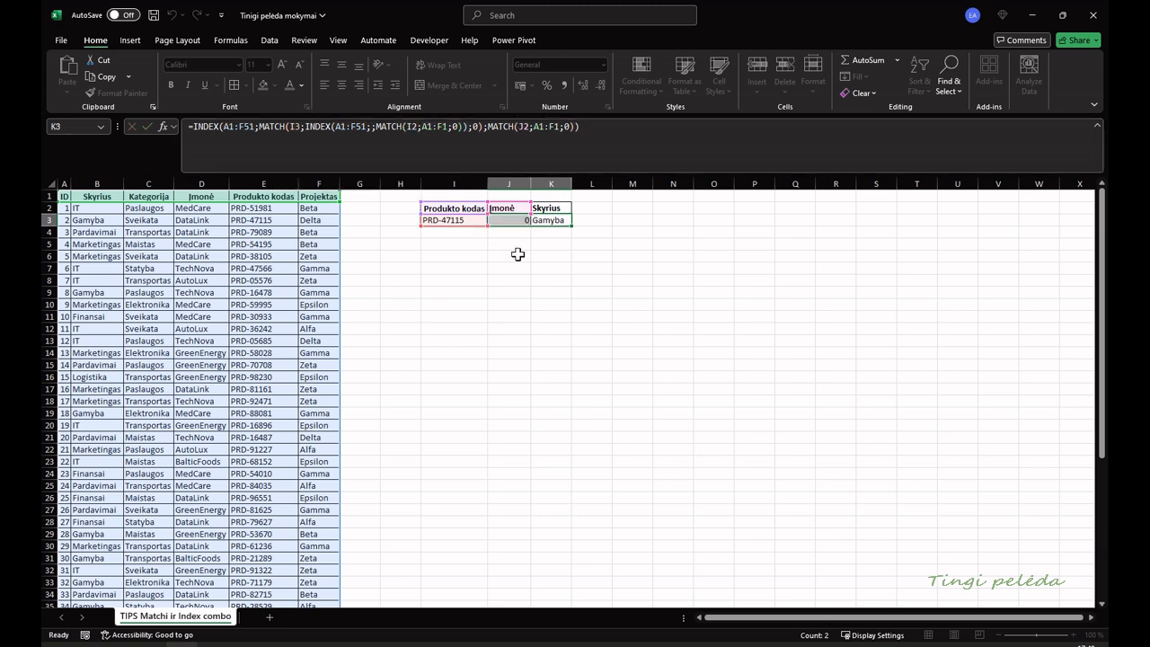
click(535, 292)
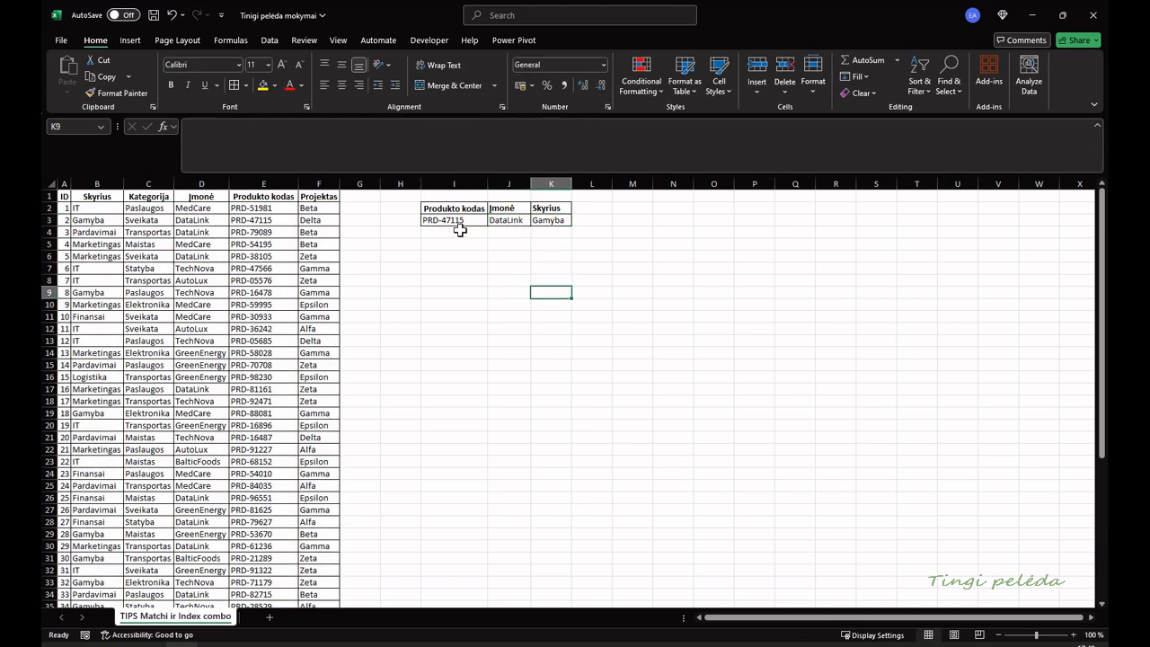
click(252, 220)
click(184, 220)
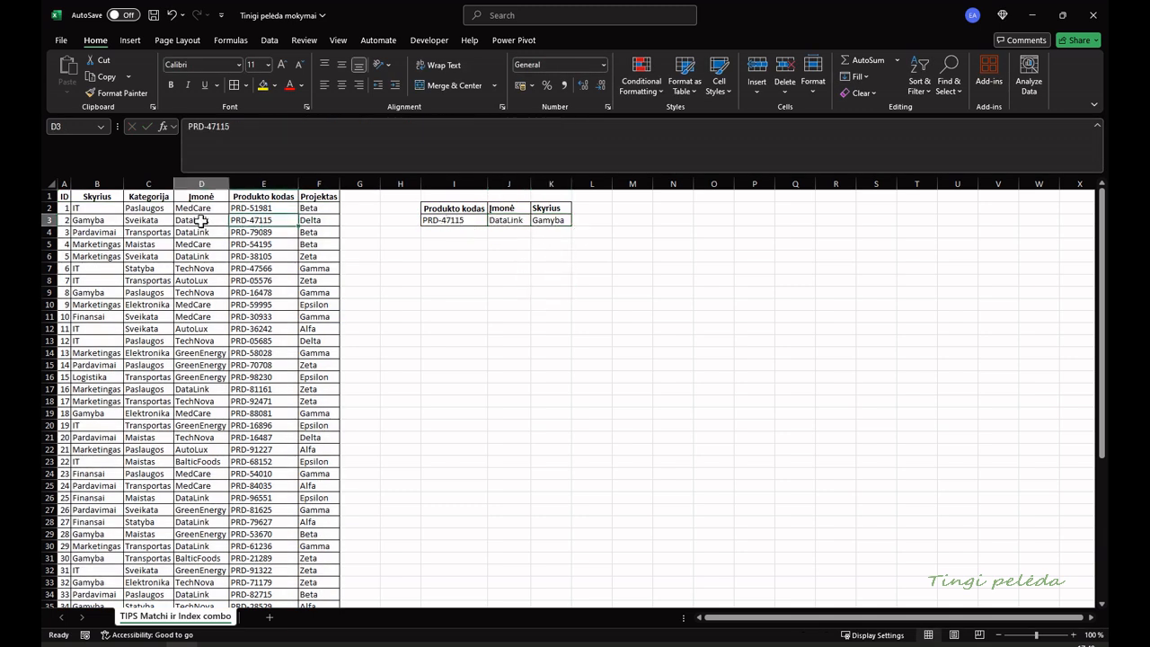
click(106, 219)
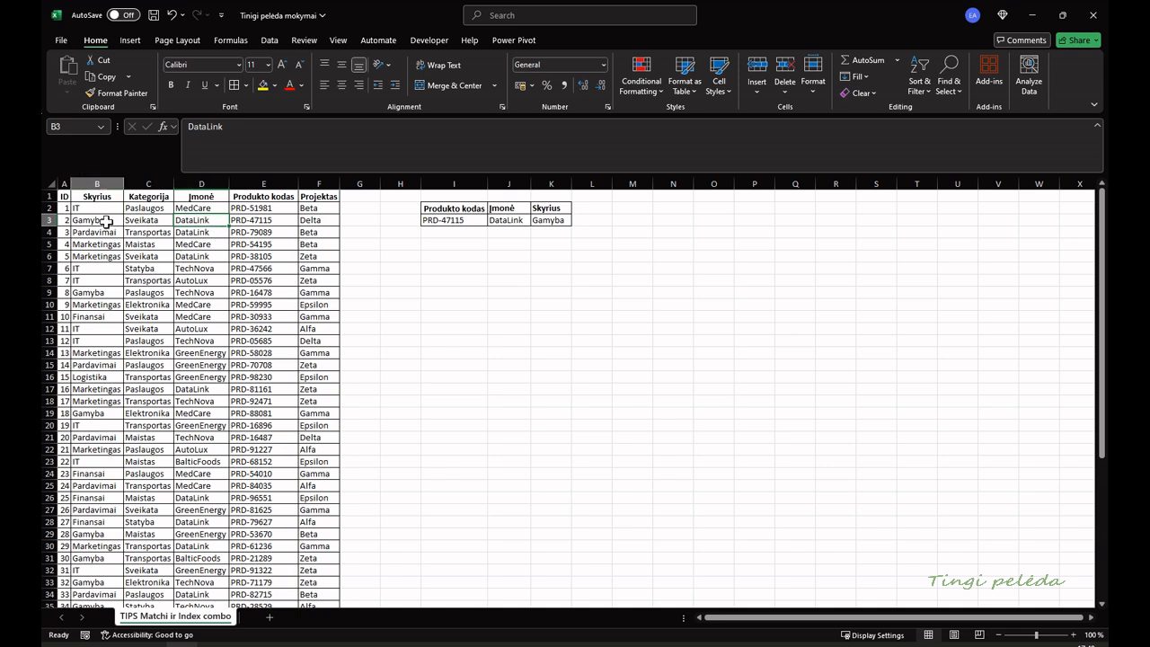